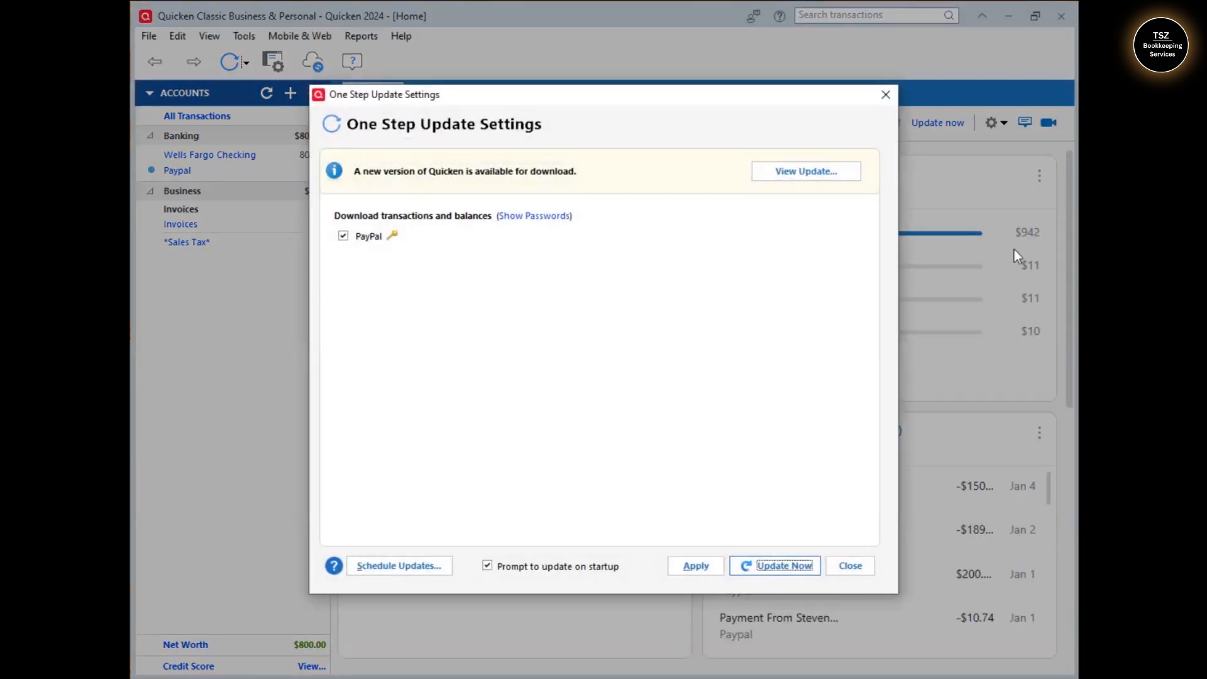
Back up the Quicken 2024 data file to the Desktop and dismiss the success message
{"action": "left_click", "coordinate": [880, 101]}
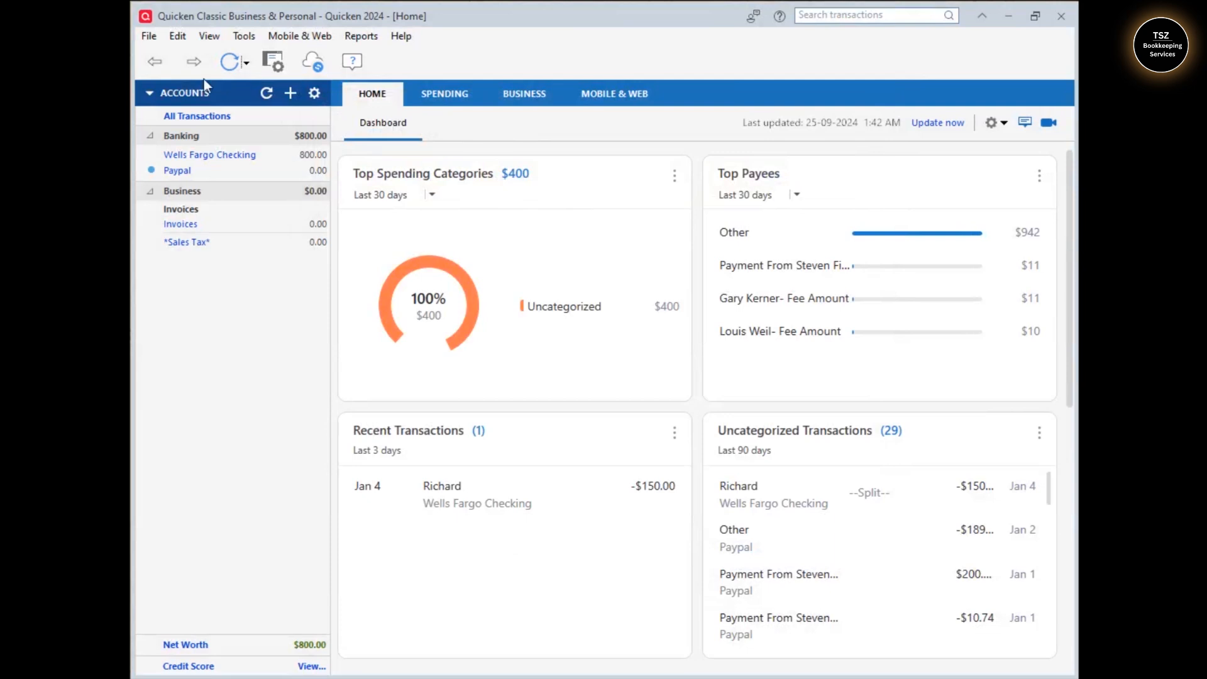
{"action": "left_click", "coordinate": [148, 36]}
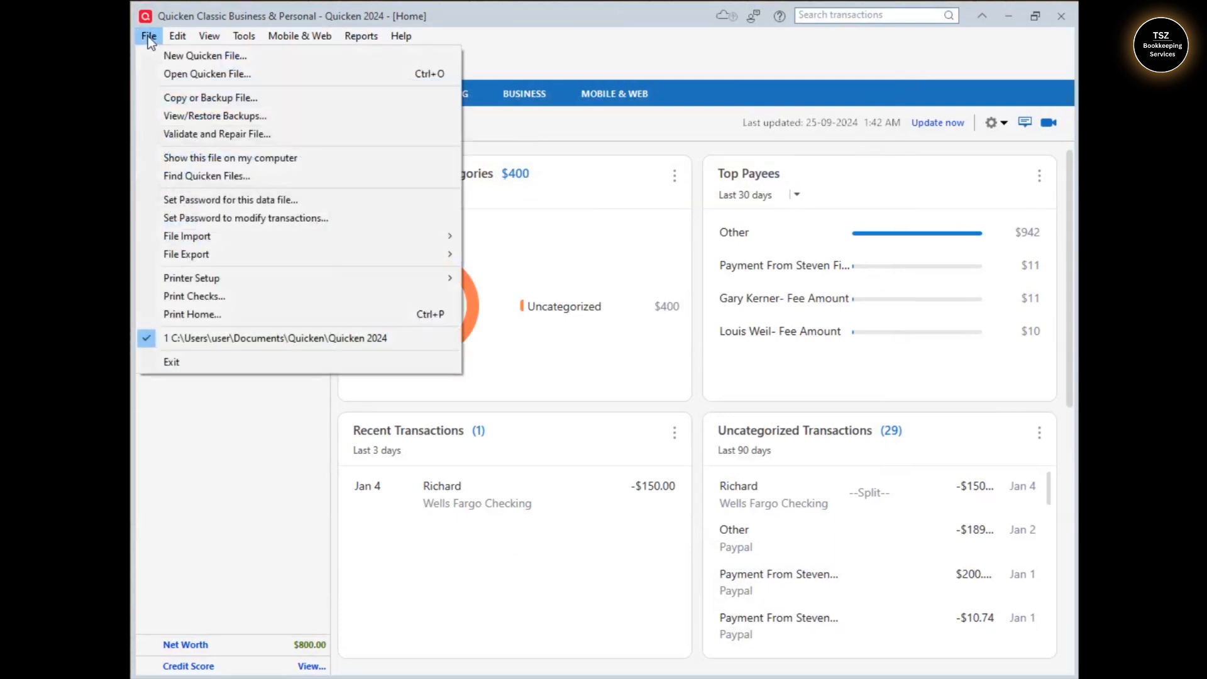
{"action": "left_click", "coordinate": [175, 98]}
{"action": "left_click", "coordinate": [853, 489]}
{"action": "left_click", "coordinate": [854, 485]}
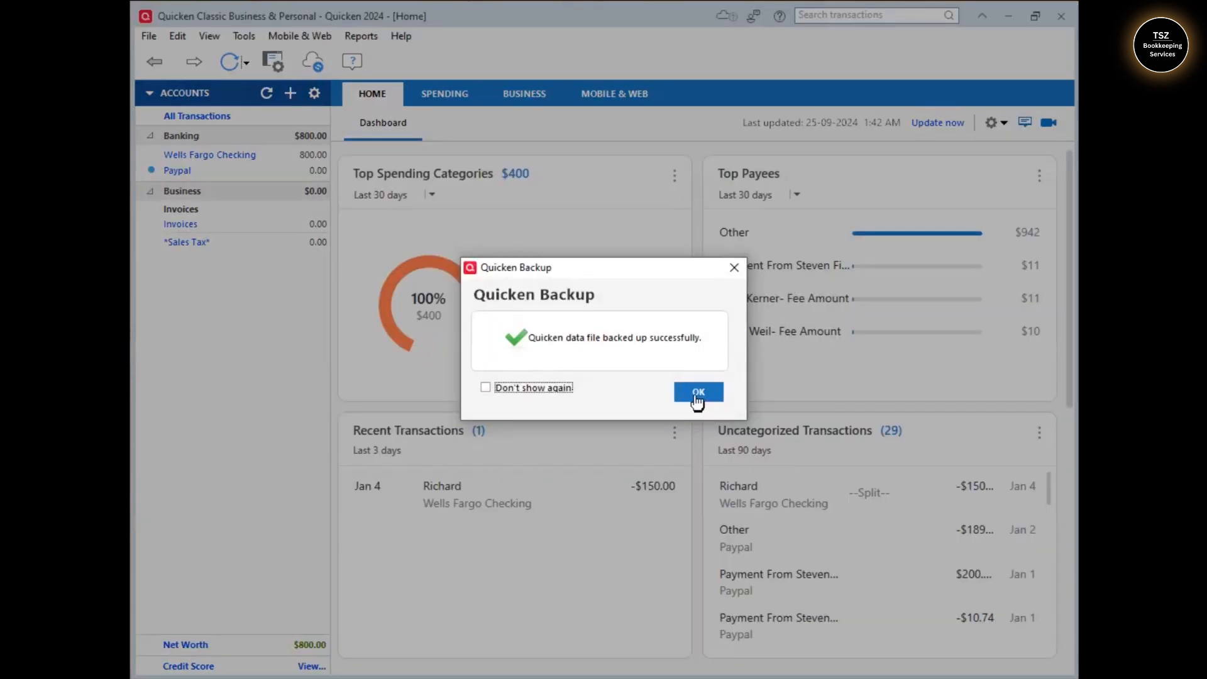
{"action": "left_click", "coordinate": [697, 392]}
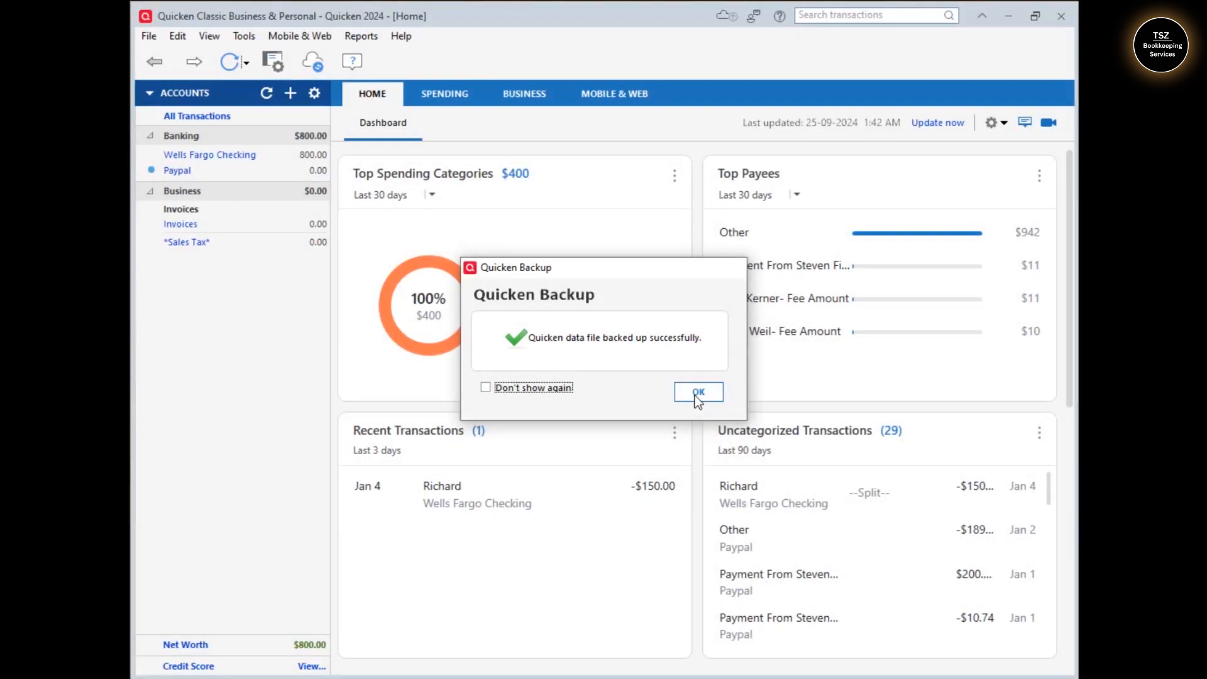
Show the Quicken 2024 file's Documents\Quicken folder in a maximized Explorer window, then close Quicken
{"action": "left_click", "coordinate": [148, 37]}
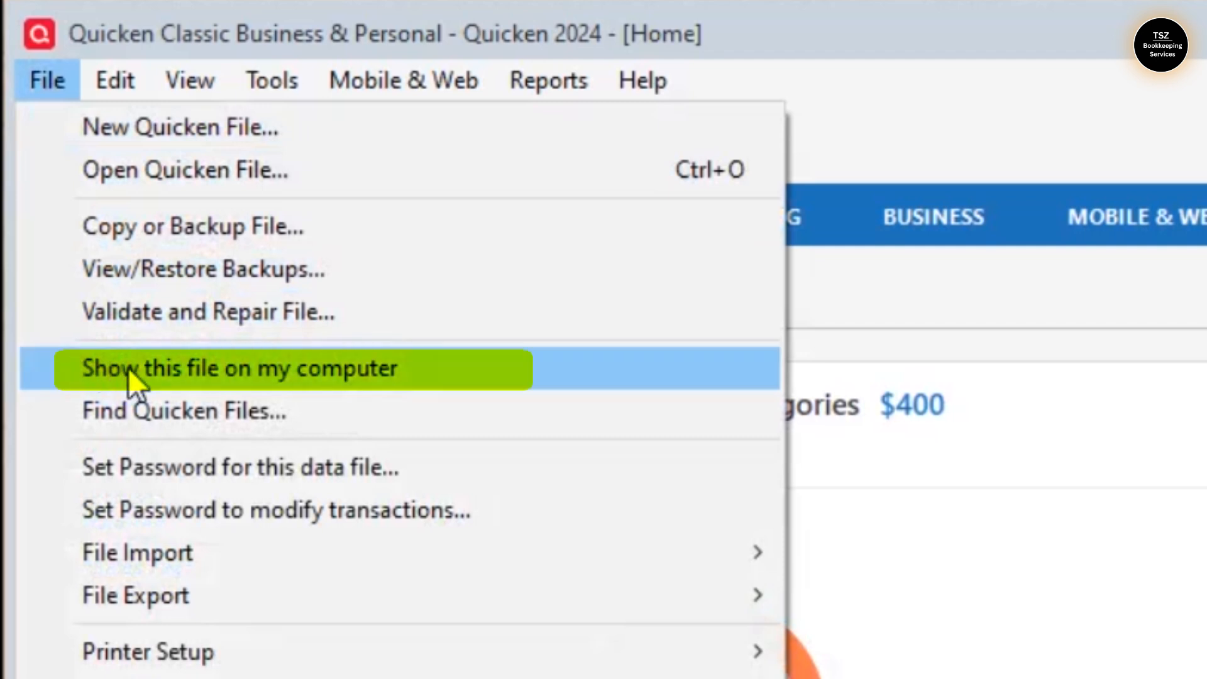
{"action": "left_click", "coordinate": [238, 372]}
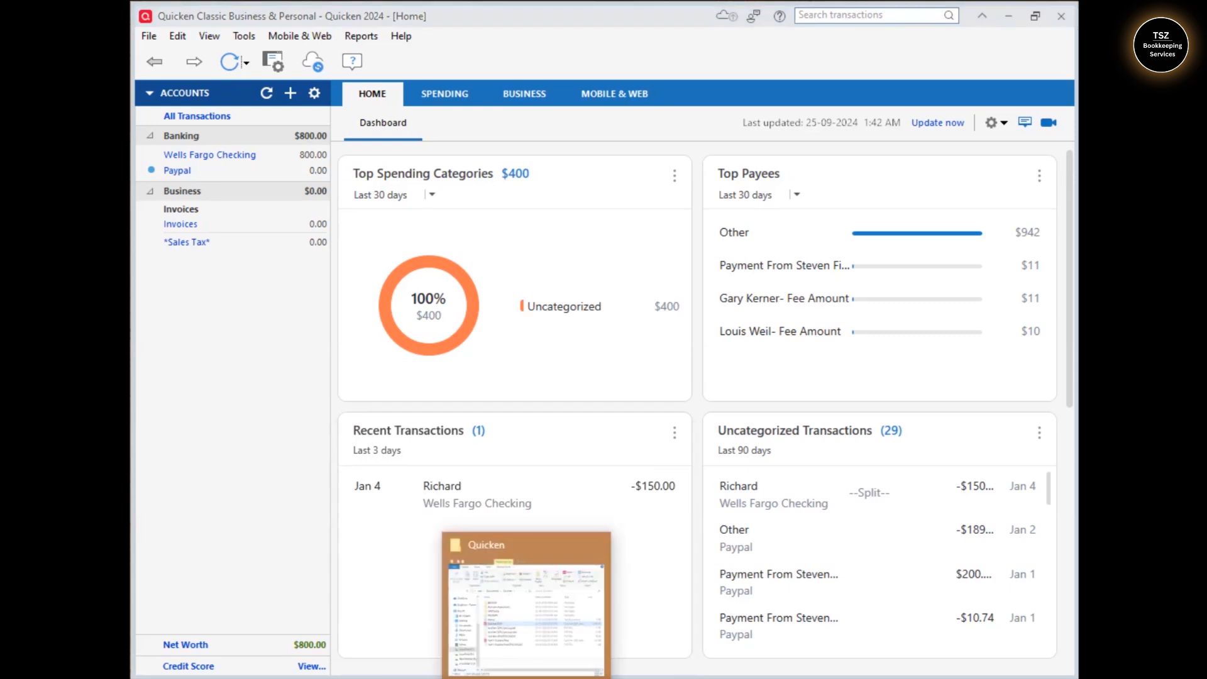
{"action": "left_click", "coordinate": [597, 604]}
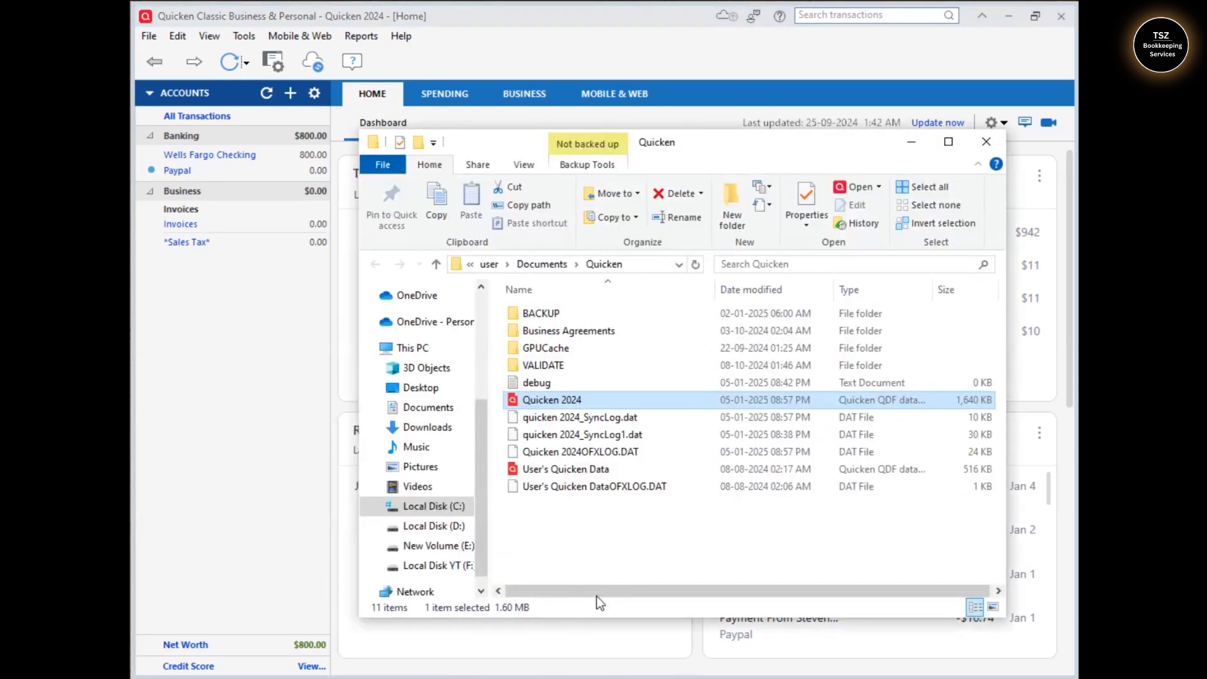
{"action": "left_click", "coordinate": [948, 141]}
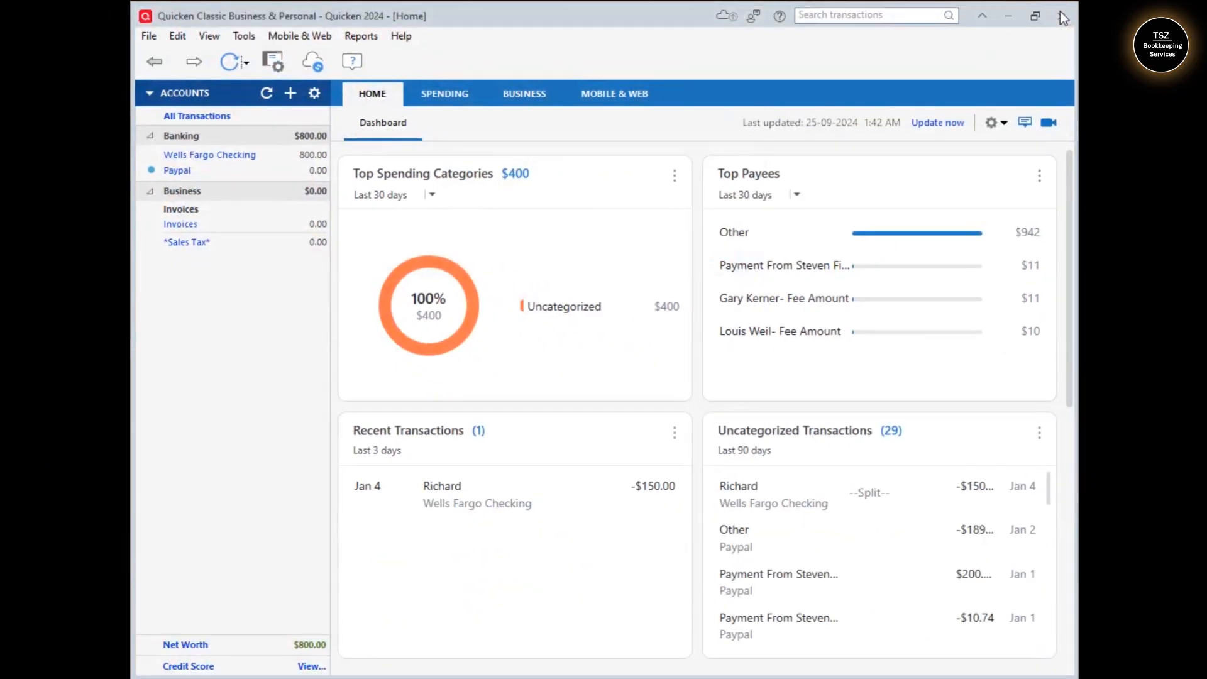
{"action": "left_click", "coordinate": [1062, 17]}
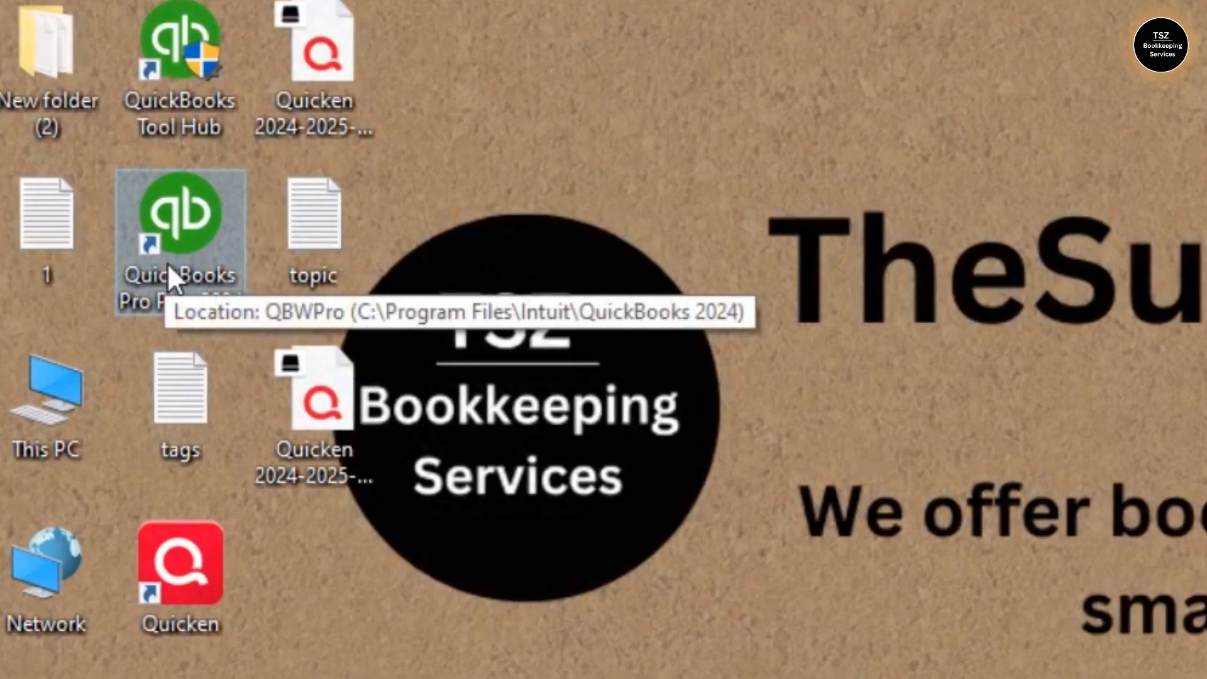
Launch QuickBooks Pro Plus 2024 from the desktop and choose Create a new company
{"action": "double_click", "coordinate": [167, 263]}
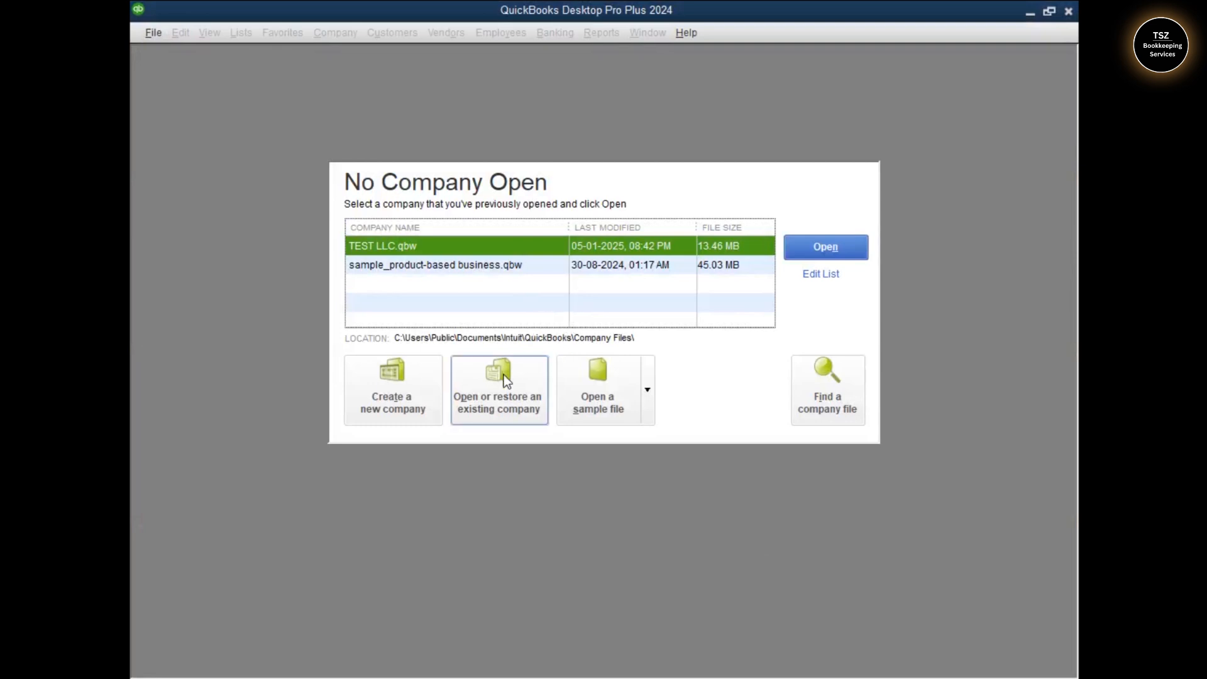
{"action": "left_click", "coordinate": [410, 393]}
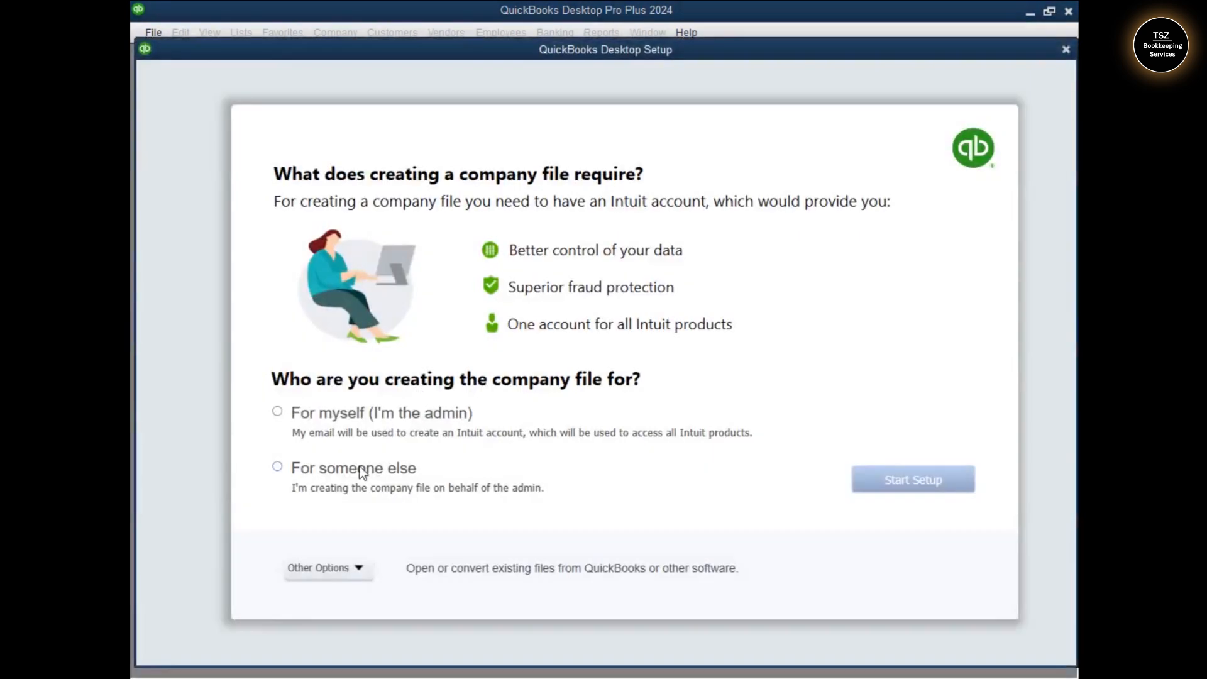
Choose 'For someone else' and review the Other Options list, including Convert Quicken Data, without selecting any
{"action": "left_click", "coordinate": [357, 466]}
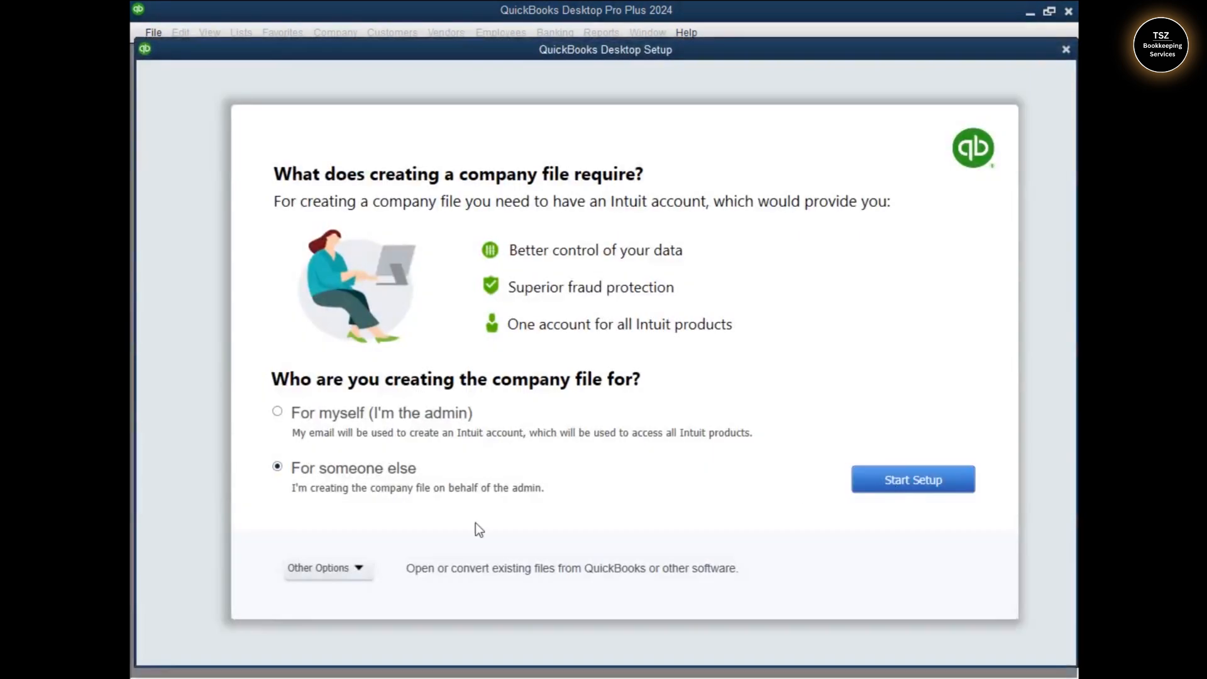
{"action": "left_click", "coordinate": [318, 569]}
{"action": "left_click", "coordinate": [516, 522]}
{"action": "left_click", "coordinate": [332, 570]}
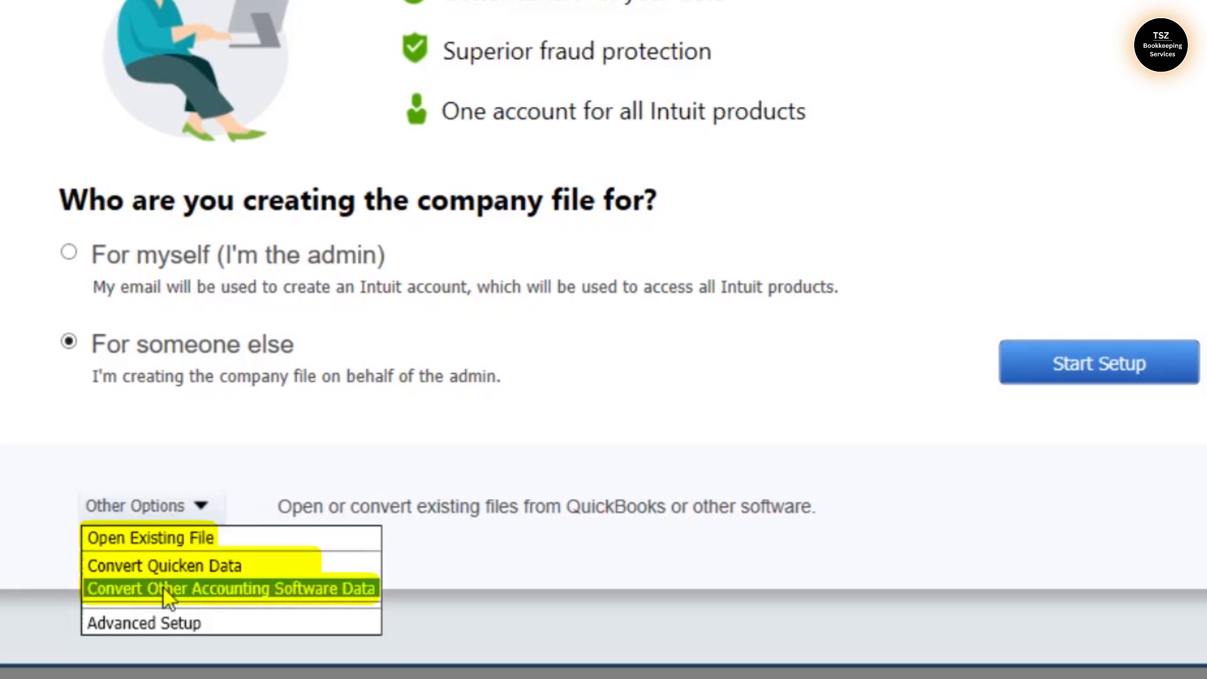
{"action": "left_click", "coordinate": [559, 420]}
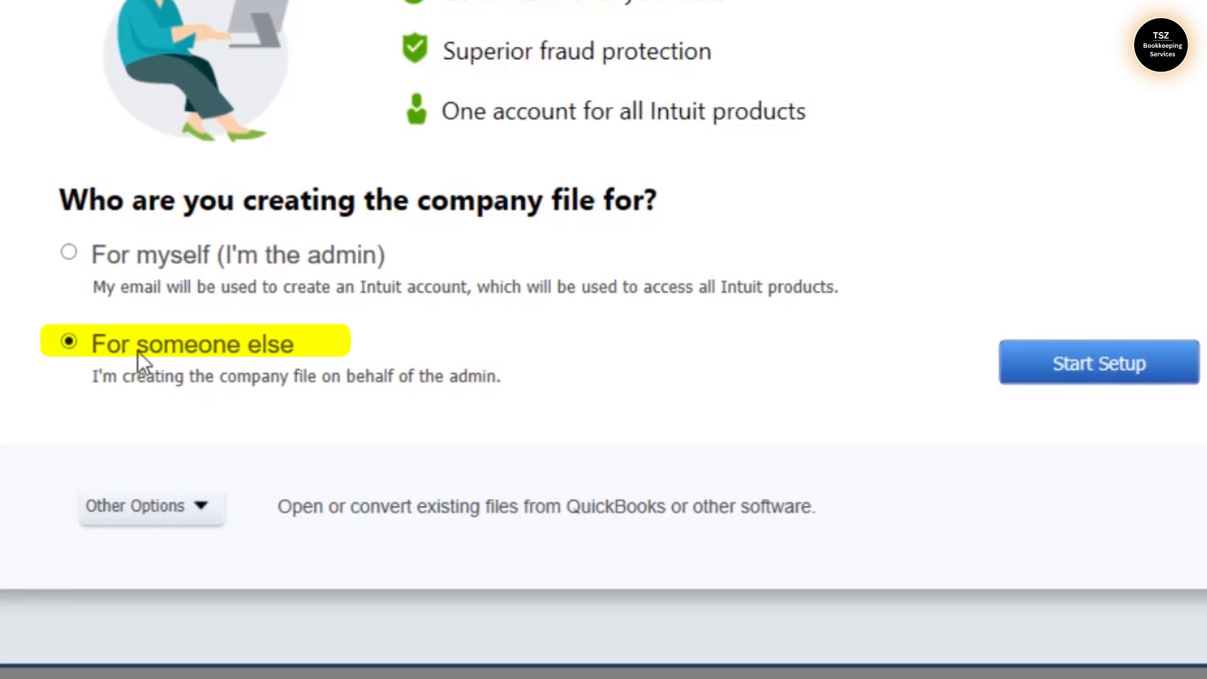
Enter business name TSZ Bookkeeping, industry Accounting or Bookkeeping, and business type Sole Proprietorship
{"action": "left_click", "coordinate": [1089, 367]}
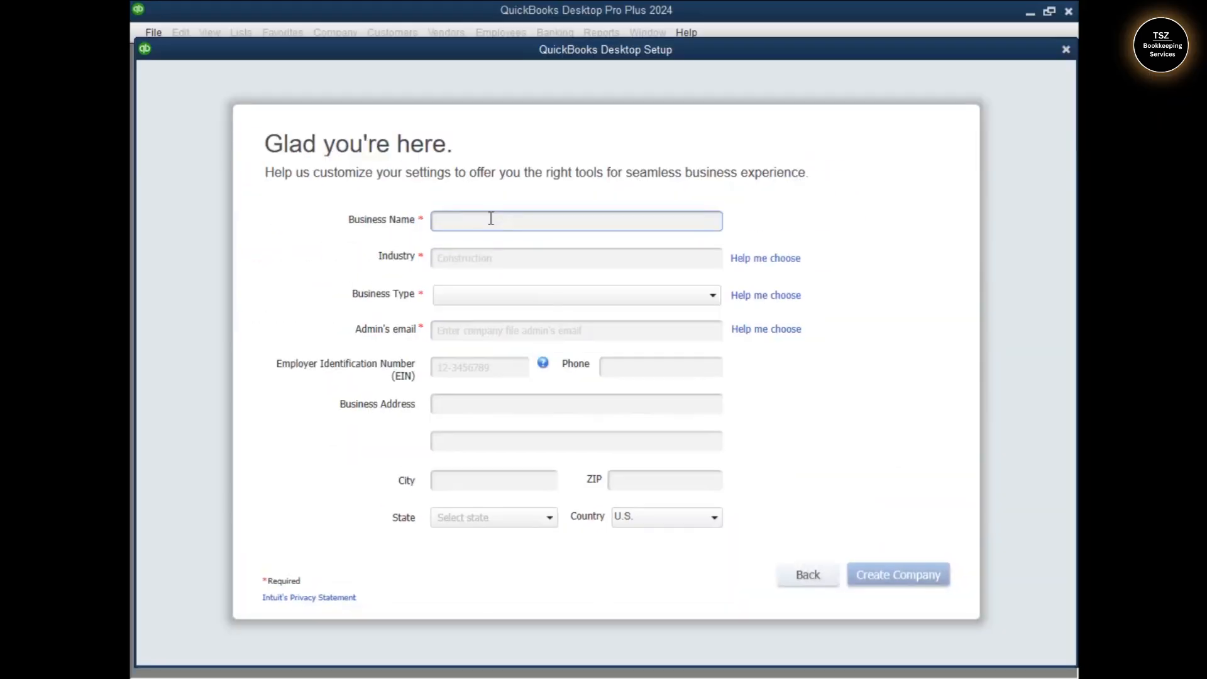
{"action": "type", "text": "TSX"}
{"action": "key", "text": "BackSpace"}
{"action": "type", "text": "Z Bookkeeping"}
{"action": "left_click", "coordinate": [450, 209]}
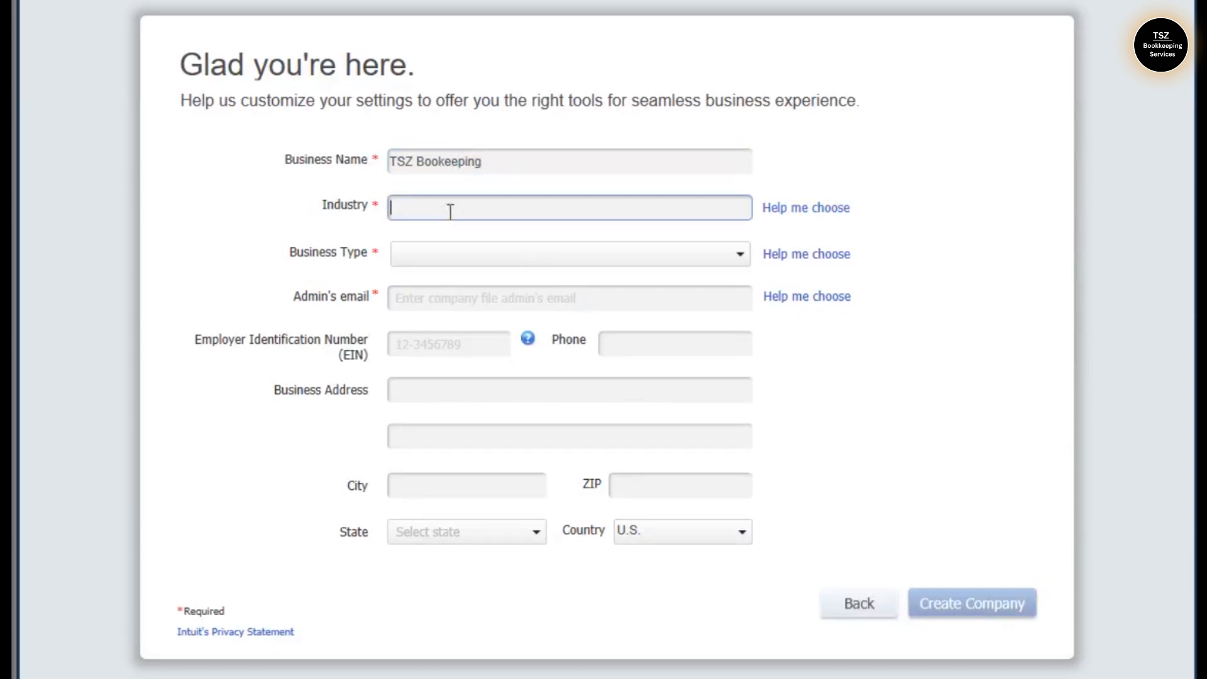
{"action": "type", "text": "book"}
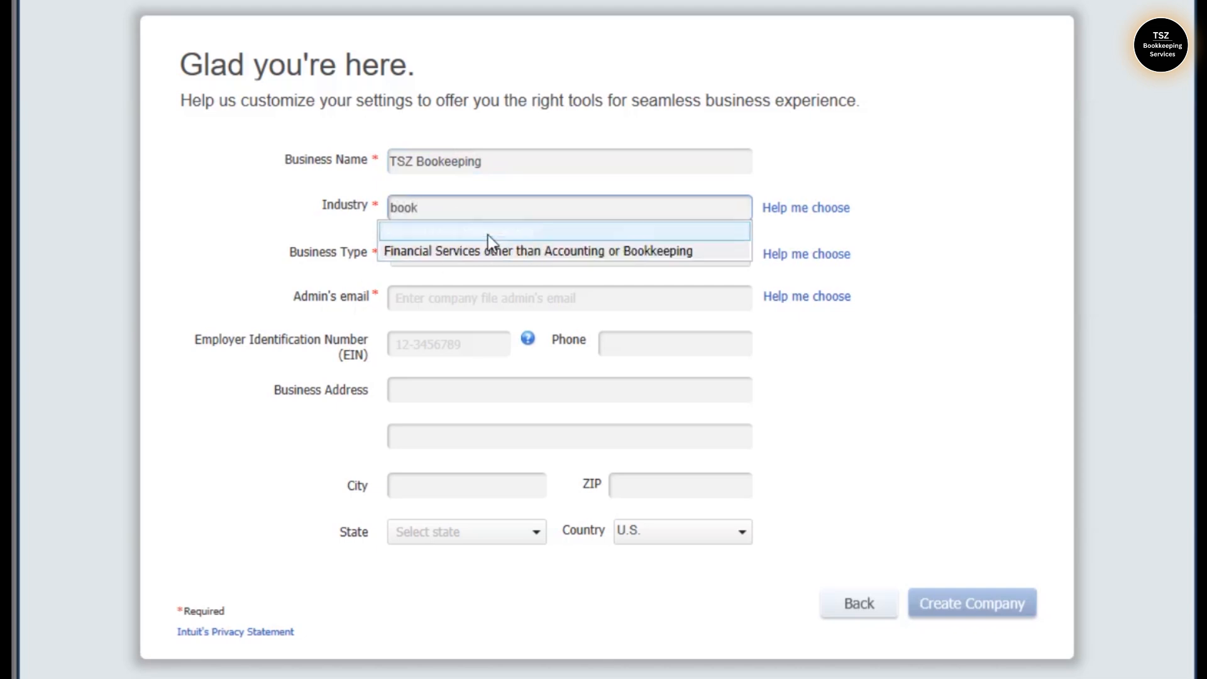
{"action": "left_click", "coordinate": [487, 235]}
{"action": "left_click", "coordinate": [486, 254]}
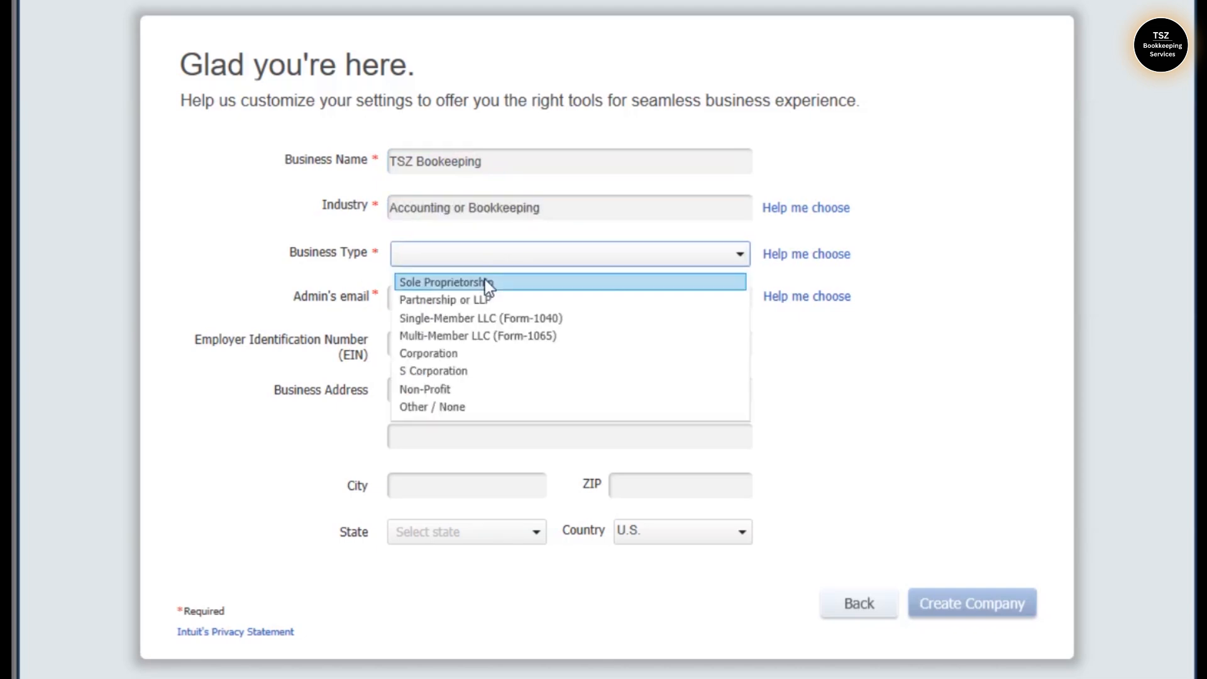
{"action": "left_click", "coordinate": [485, 282]}
Fill in the admin's e-mail address and create the company file
{"action": "left_click", "coordinate": [485, 290]}
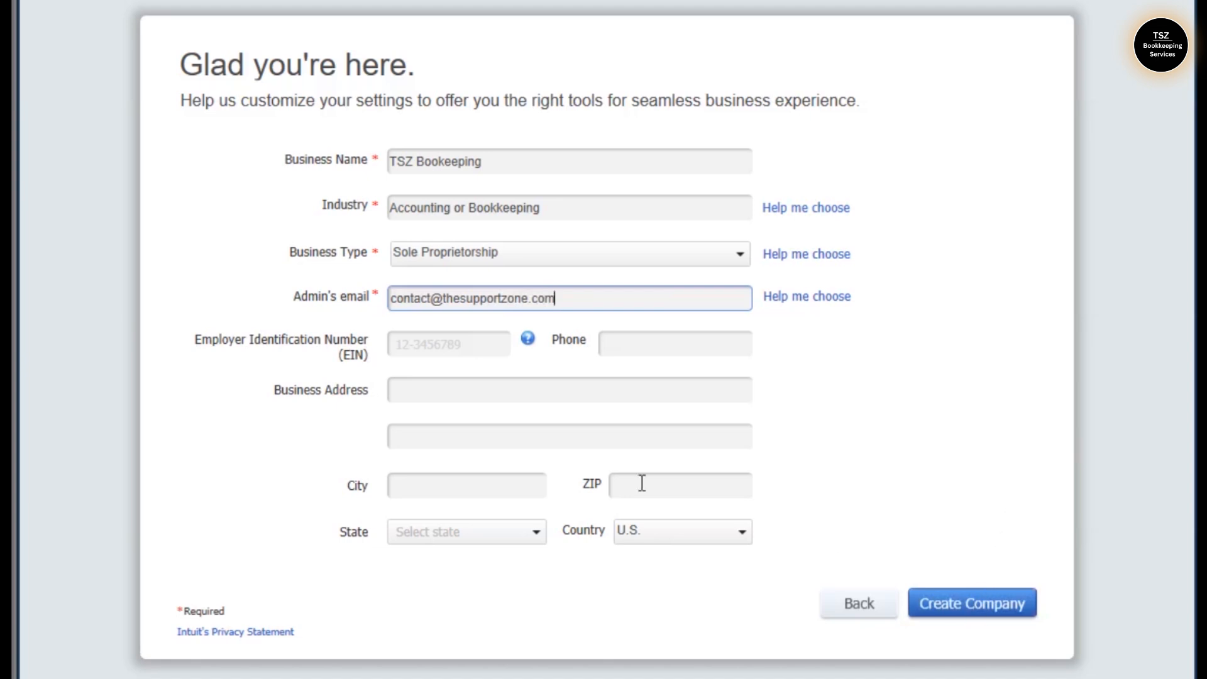
{"action": "double_click", "coordinate": [415, 298]}
{"action": "double_click", "coordinate": [417, 300]}
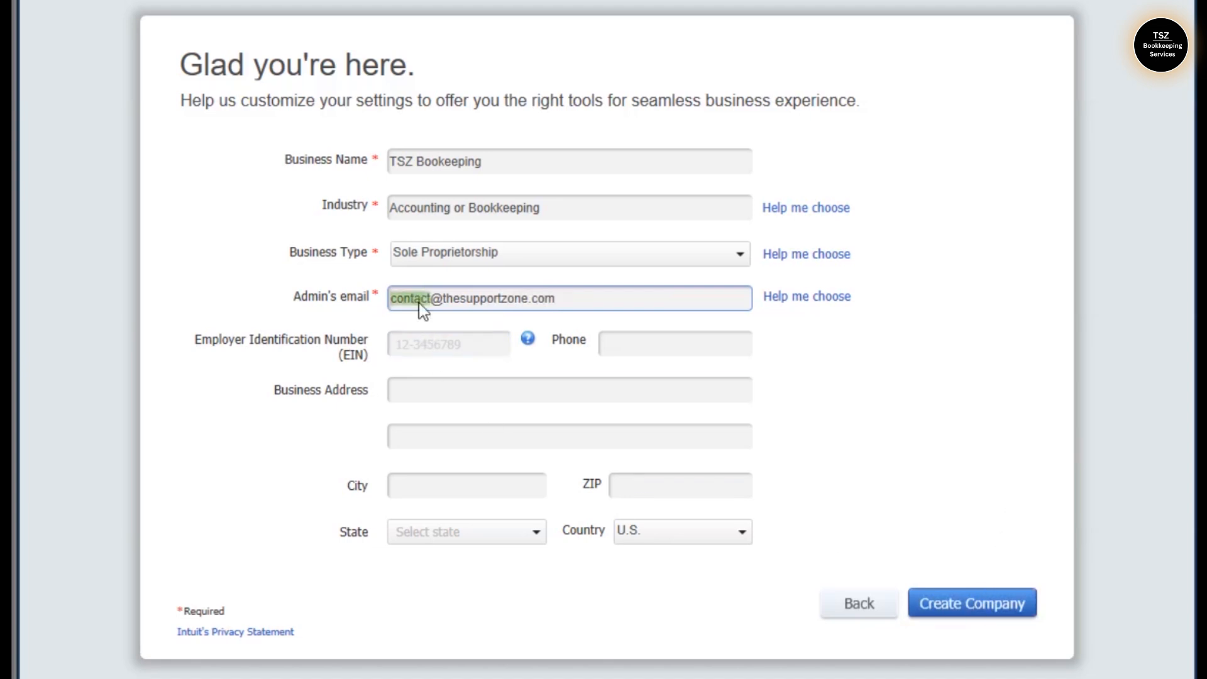
{"action": "left_click", "coordinate": [990, 603]}
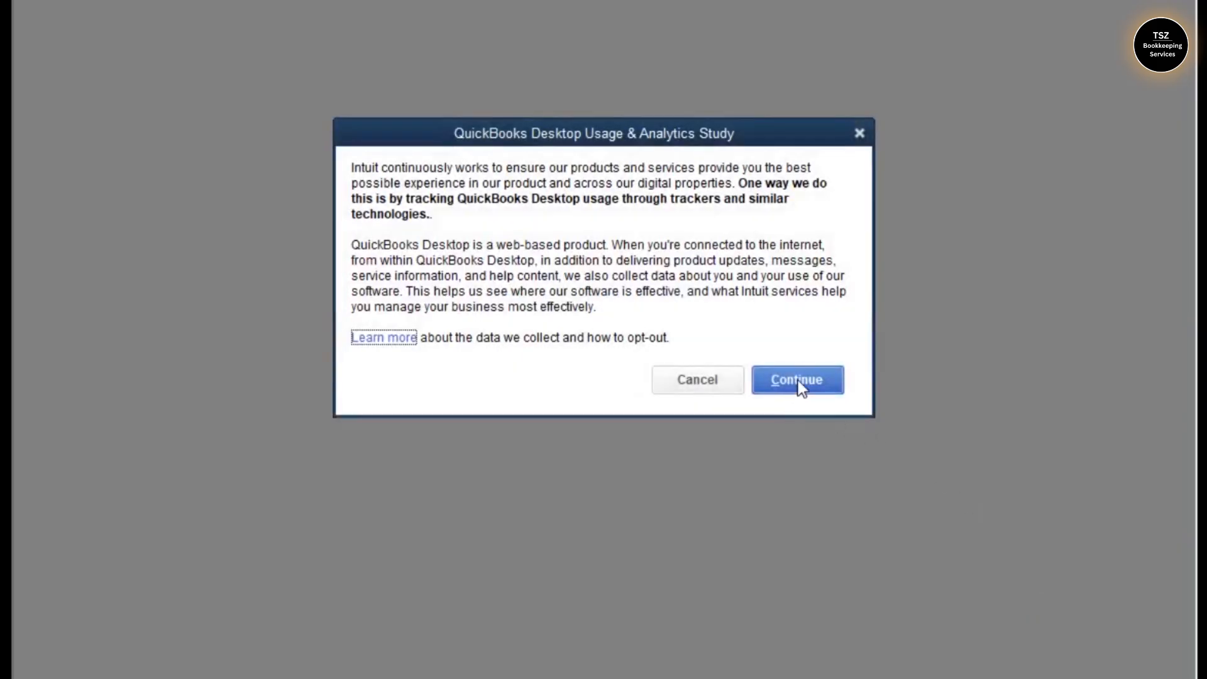
{"action": "left_click", "coordinate": [799, 379]}
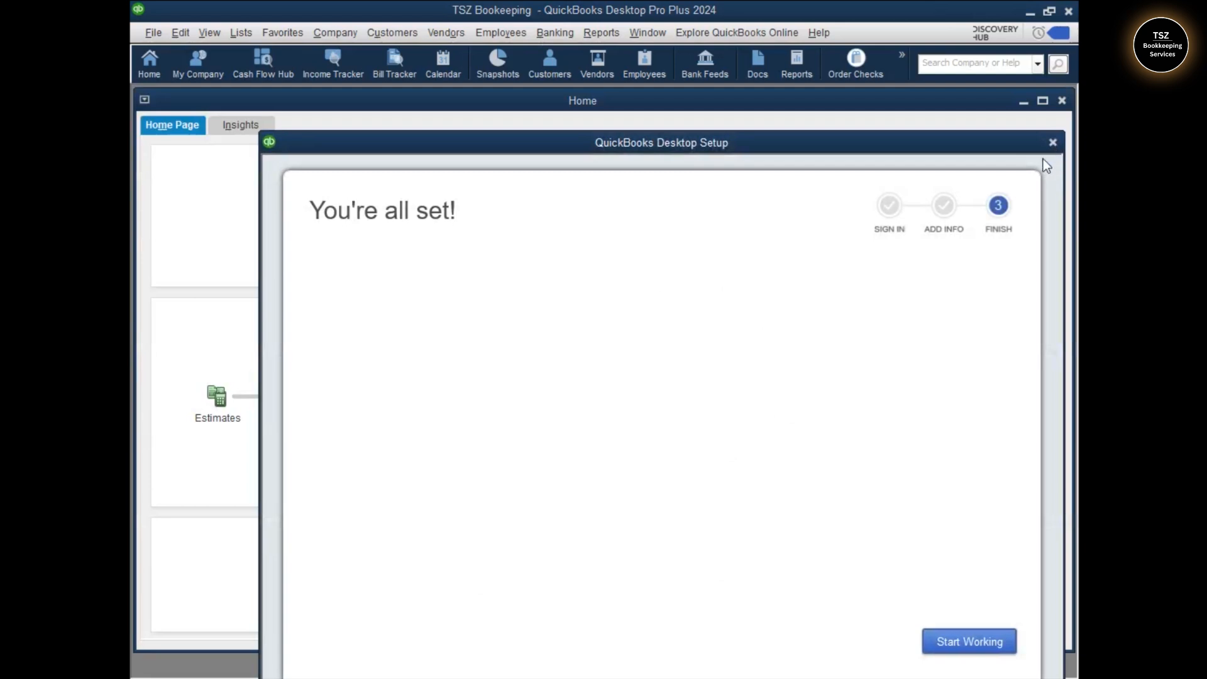
{"action": "left_click", "coordinate": [1054, 144]}
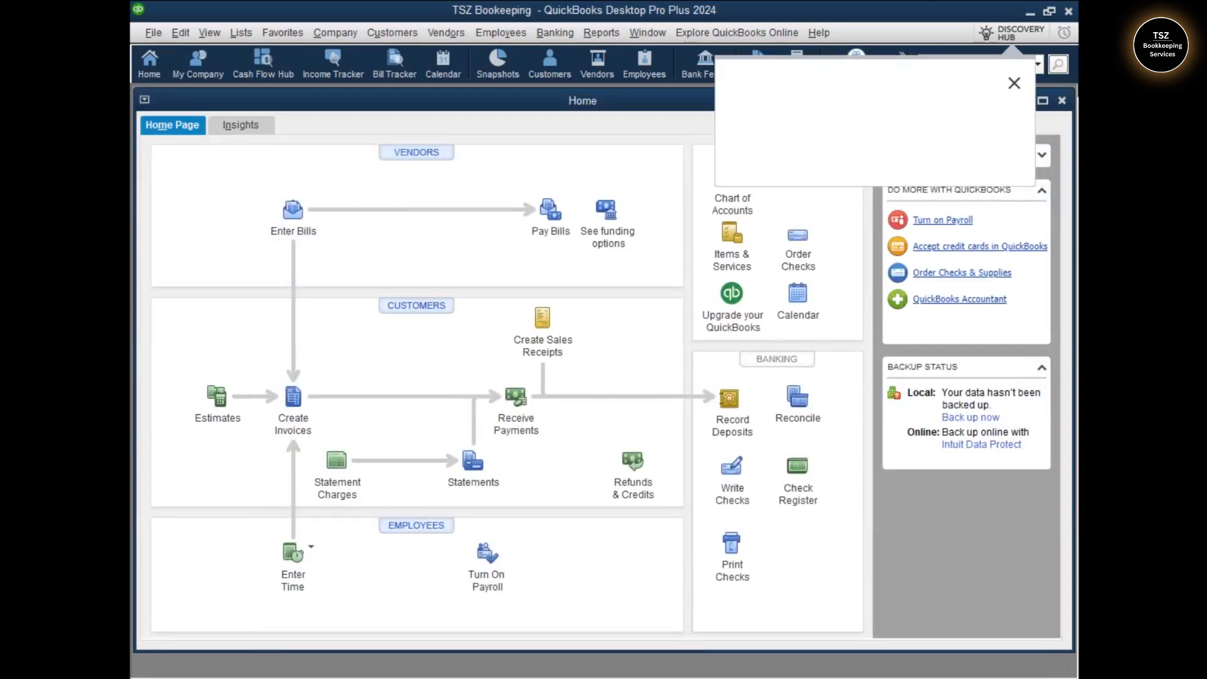
{"action": "left_click", "coordinate": [1015, 85]}
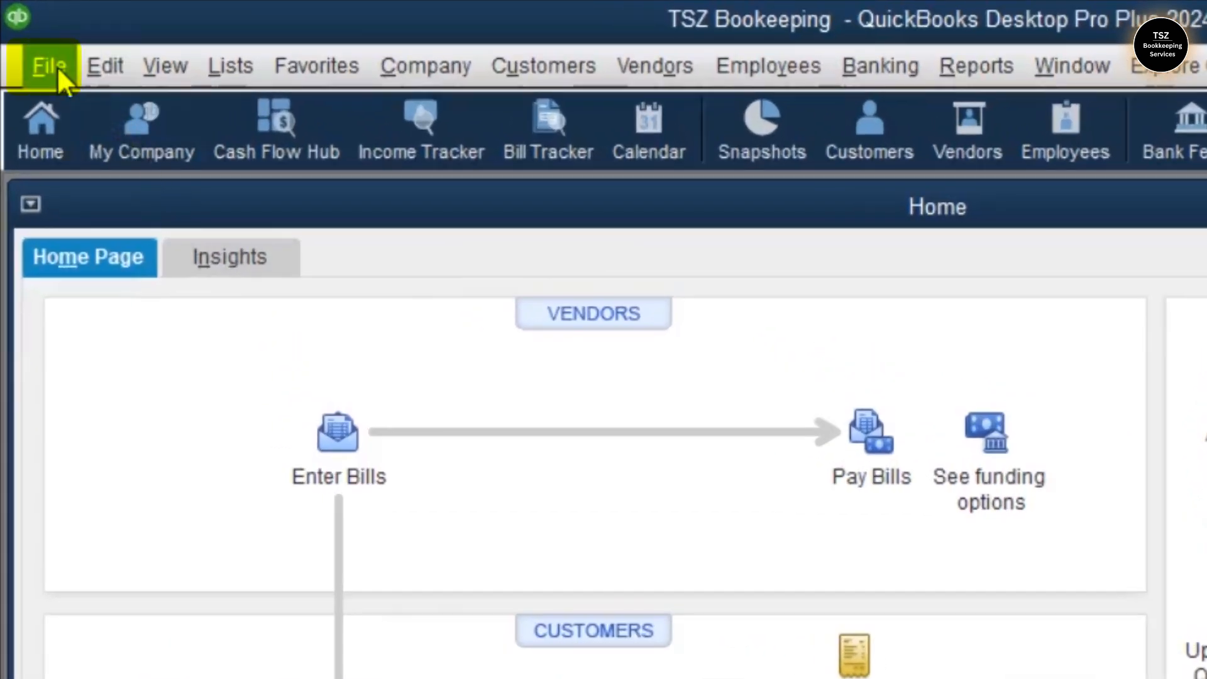
Start the From Quicken conversion and open Quicken 2024 from the Quicken folder
{"action": "left_click", "coordinate": [157, 34]}
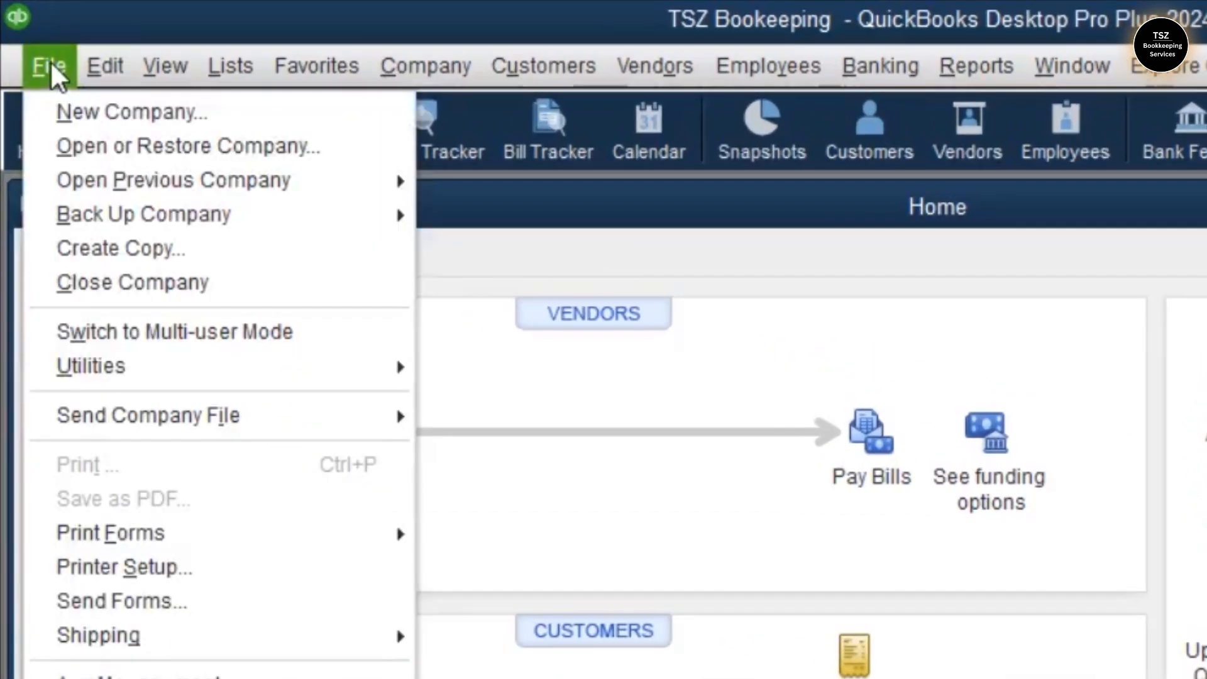
{"action": "mouse_move", "coordinate": [111, 363]}
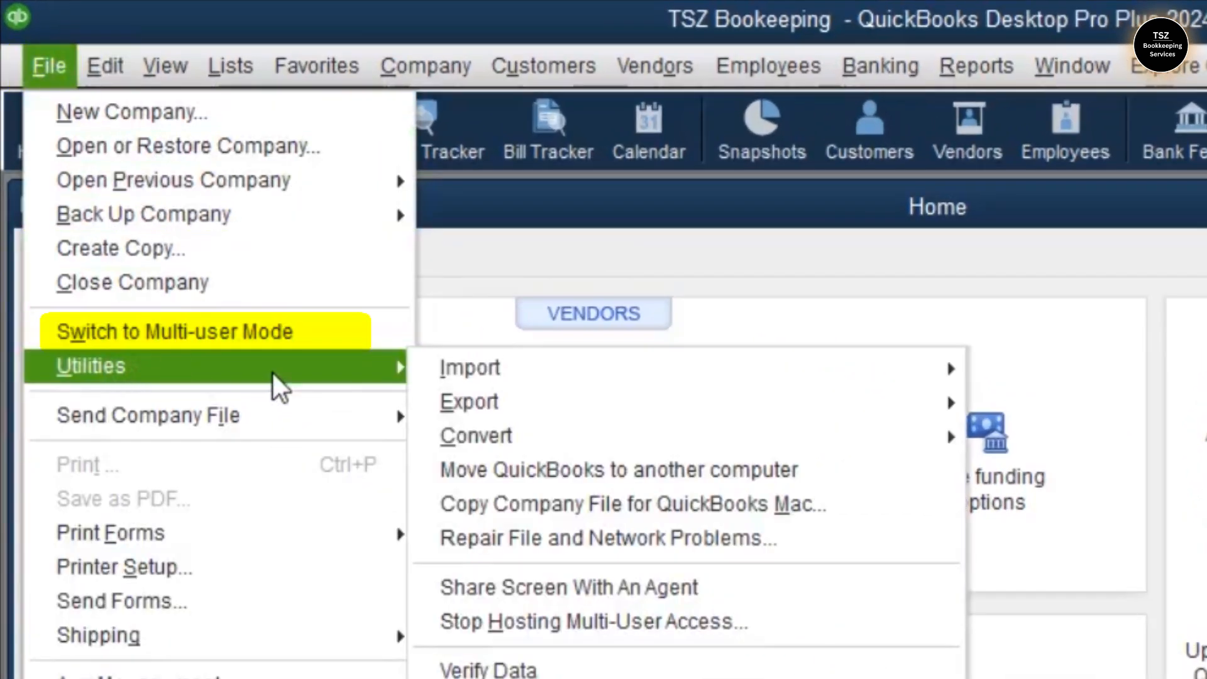
{"action": "mouse_move", "coordinate": [779, 449]}
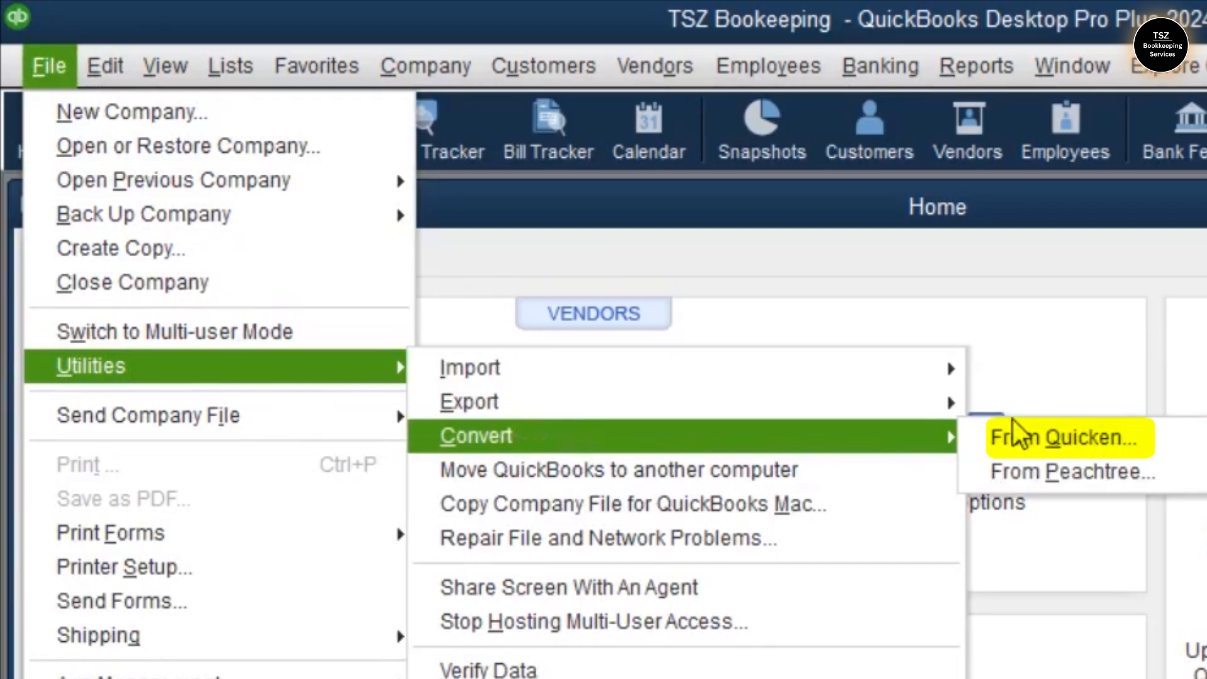
{"action": "left_click", "coordinate": [1066, 431]}
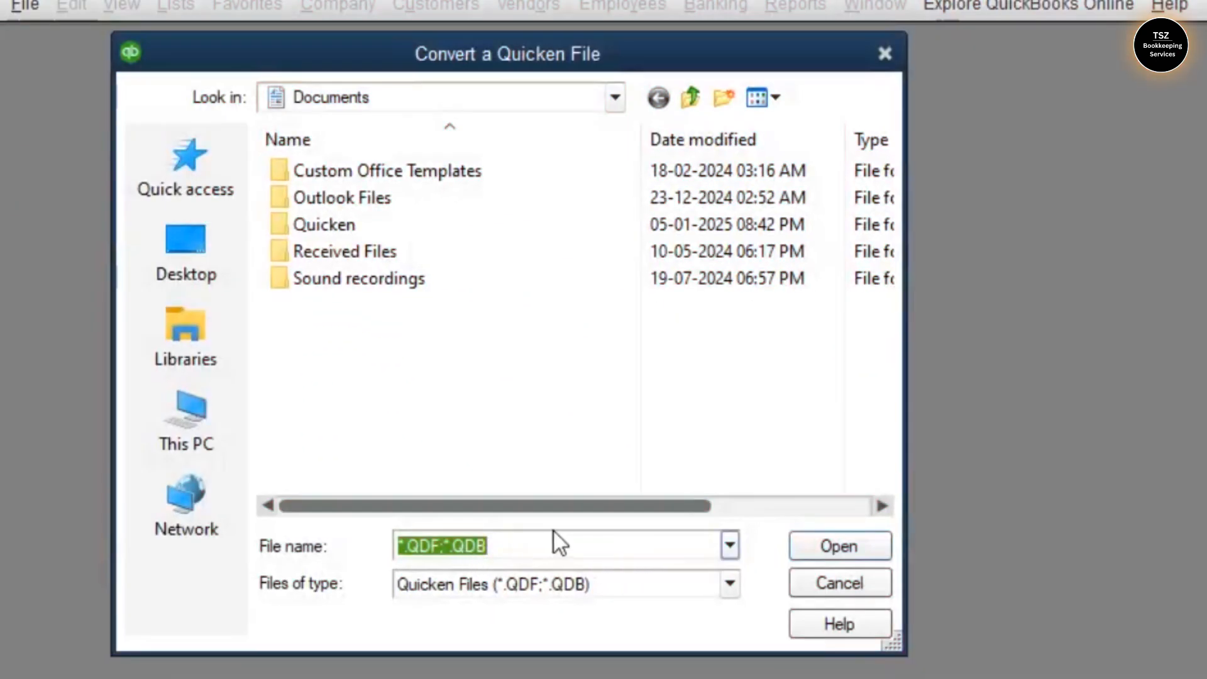
{"action": "double_click", "coordinate": [357, 223]}
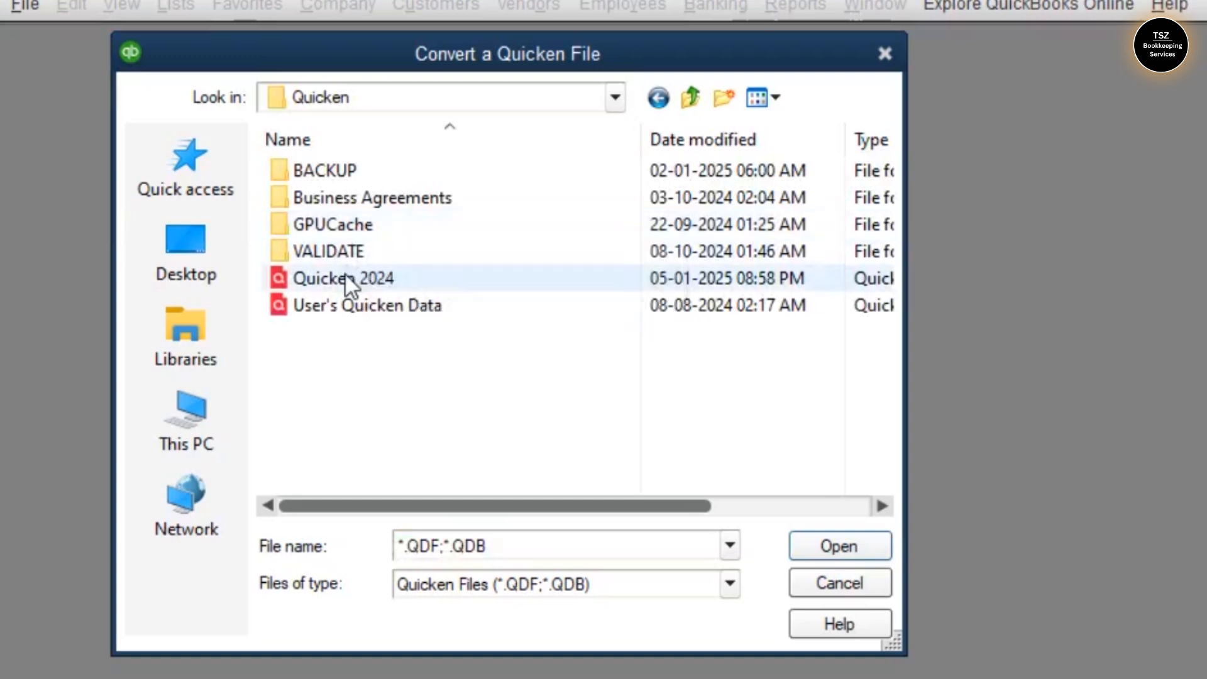
{"action": "left_click", "coordinate": [333, 278]}
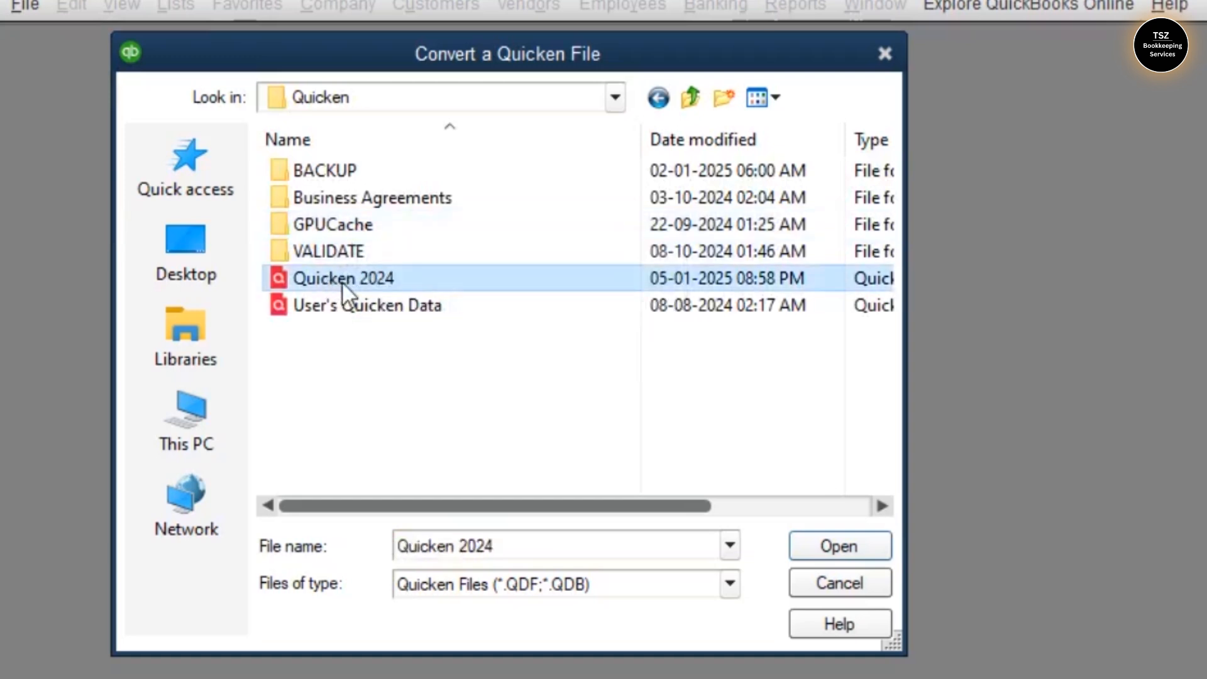
{"action": "left_click", "coordinate": [842, 545]}
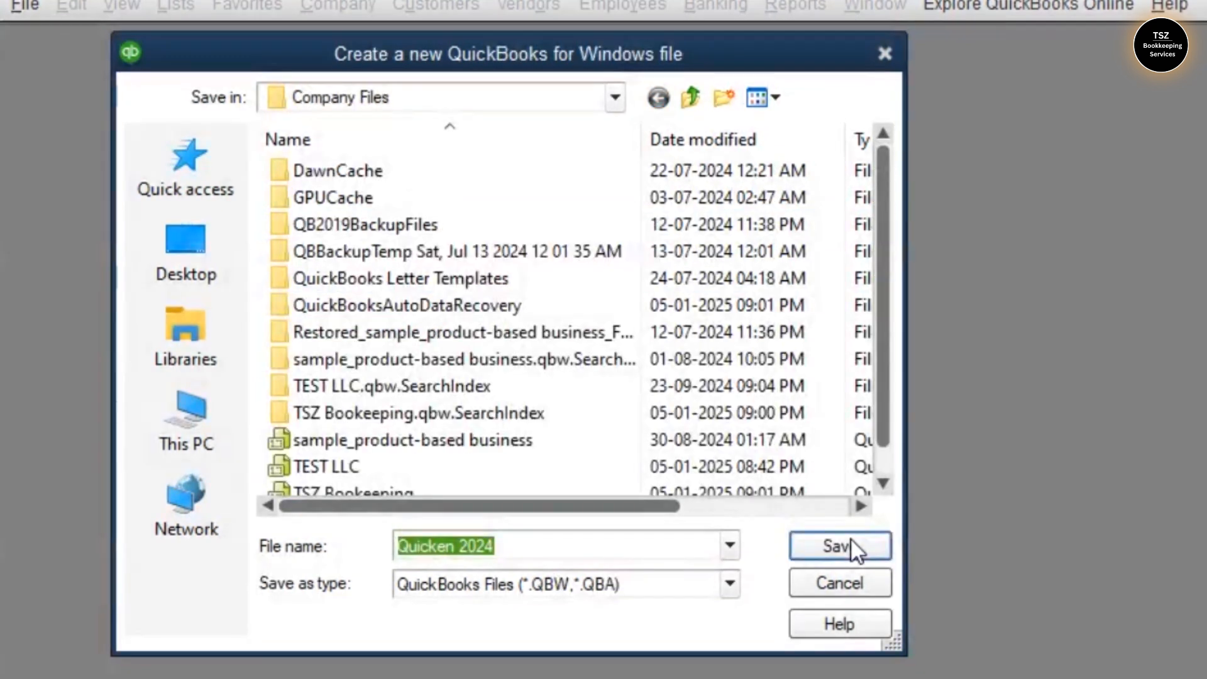
Save the converted company over the existing TSZ Bookkeeping file
{"action": "left_click", "coordinate": [881, 462]}
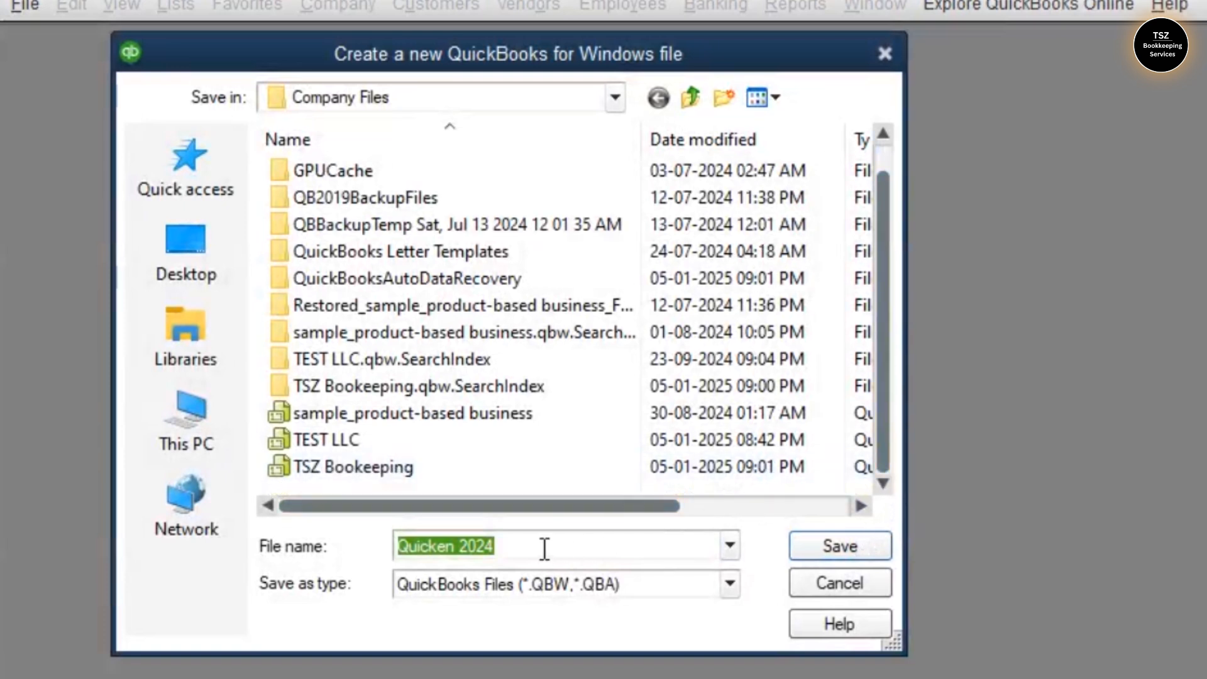
{"action": "left_click", "coordinate": [434, 476]}
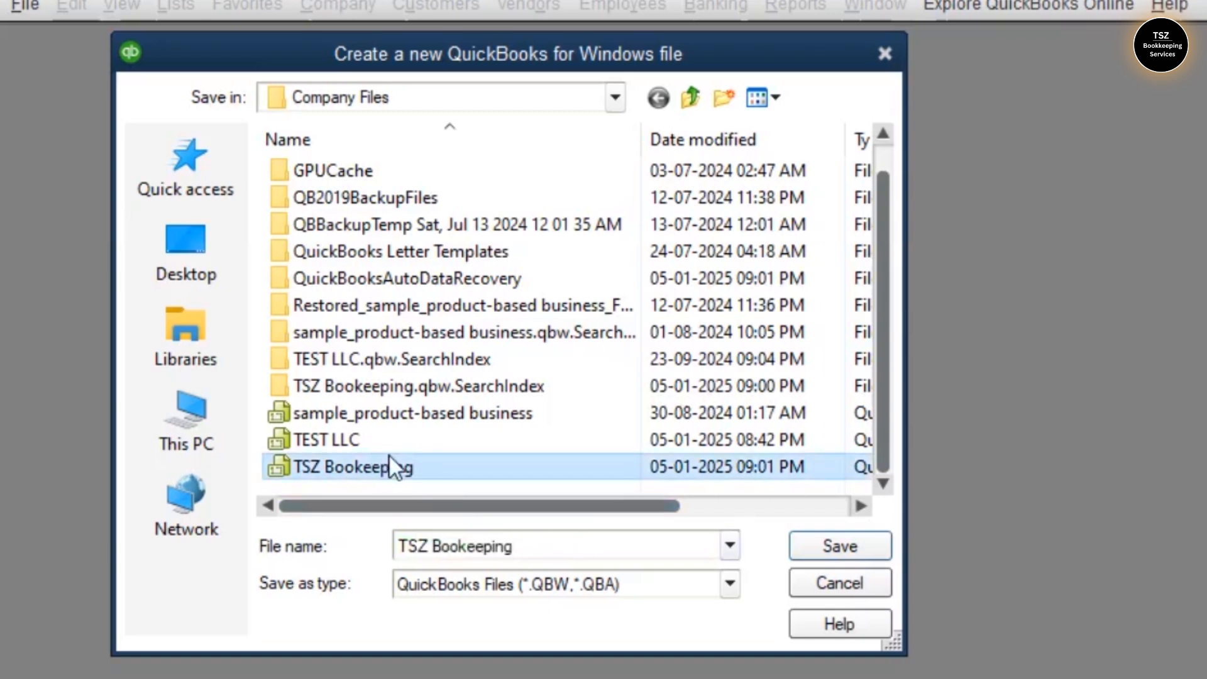
{"action": "left_click", "coordinate": [816, 542]}
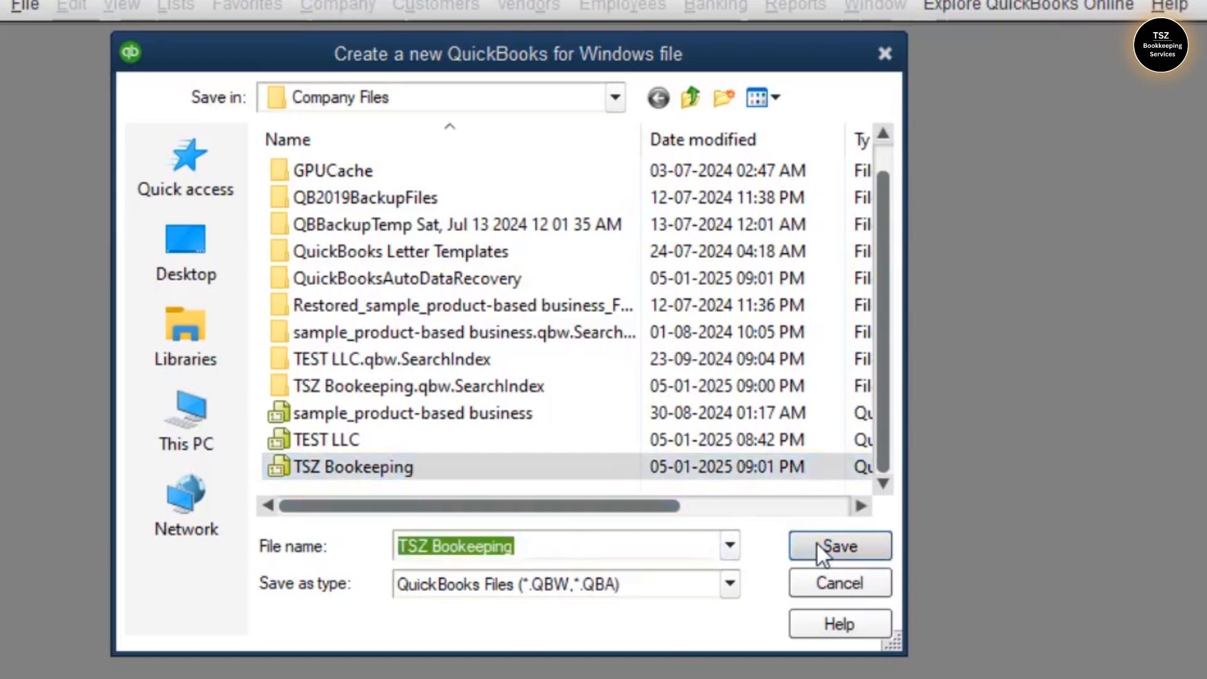
{"action": "right_click", "coordinate": [570, 429]}
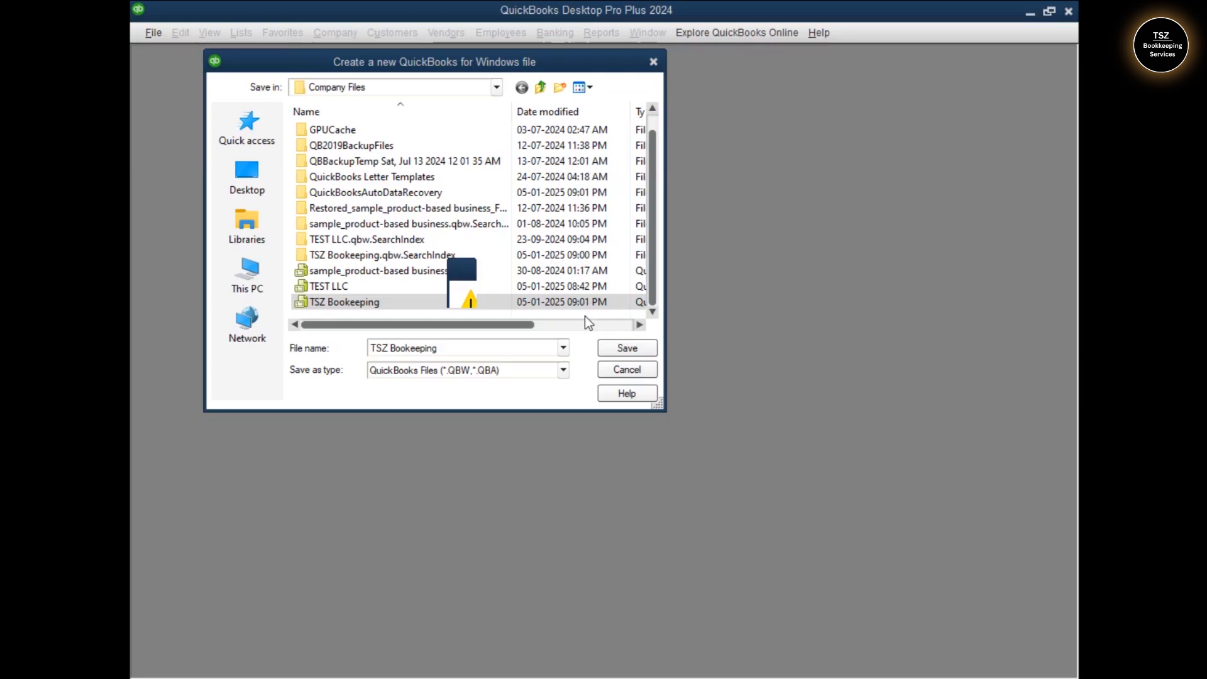
End the frozen QuickBooks process in Task Manager
{"action": "key", "text": "ctrl+shift+Escape"}
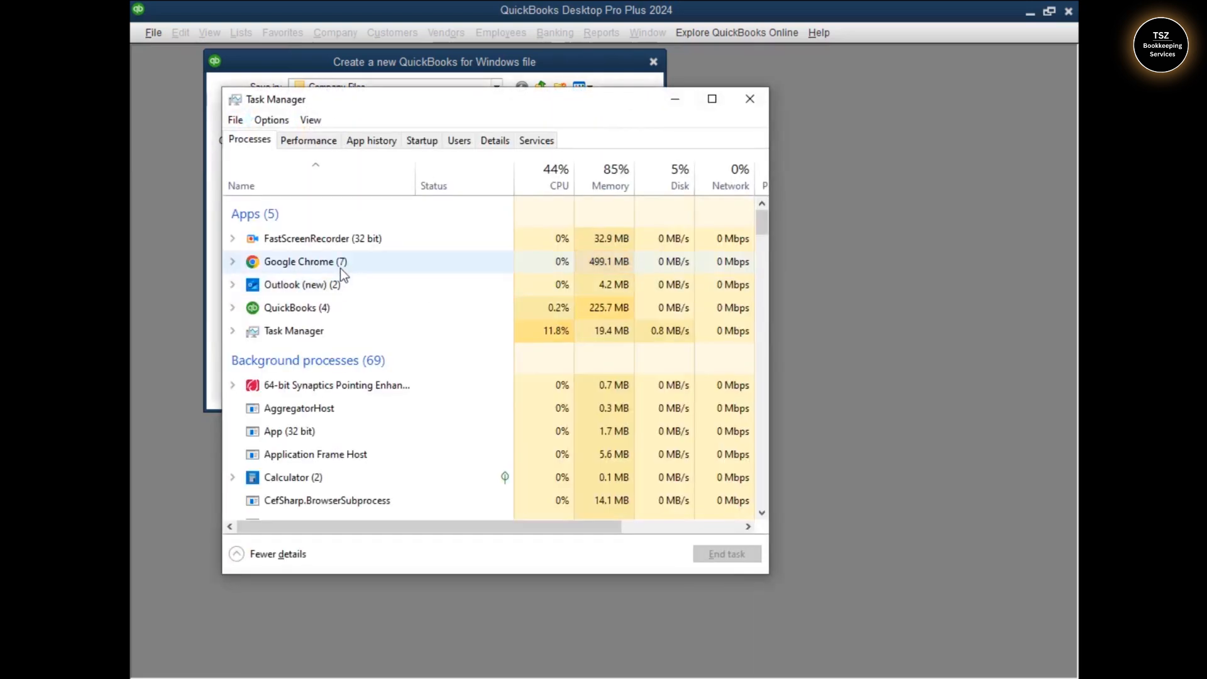
{"action": "left_click", "coordinate": [312, 307]}
{"action": "left_click", "coordinate": [715, 555]}
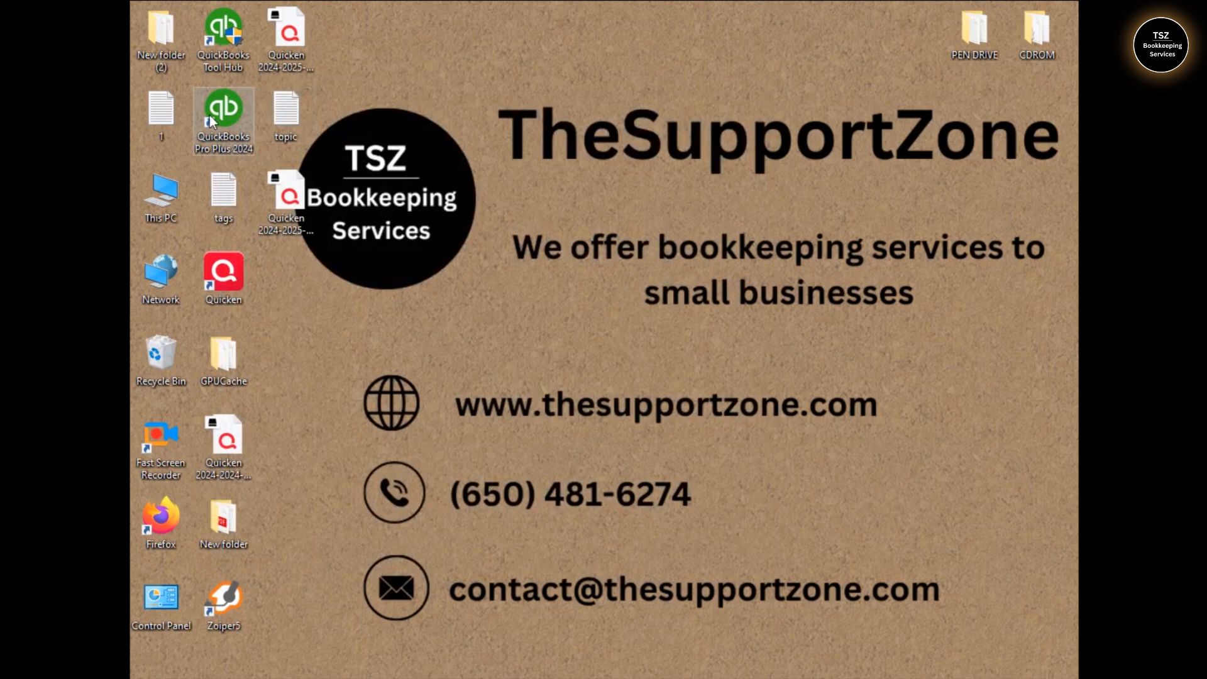
Relaunch QuickBooks Pro Plus 2024 from its desktop icon to reopen TSZ Bookkeeping
{"action": "double_click", "coordinate": [209, 115]}
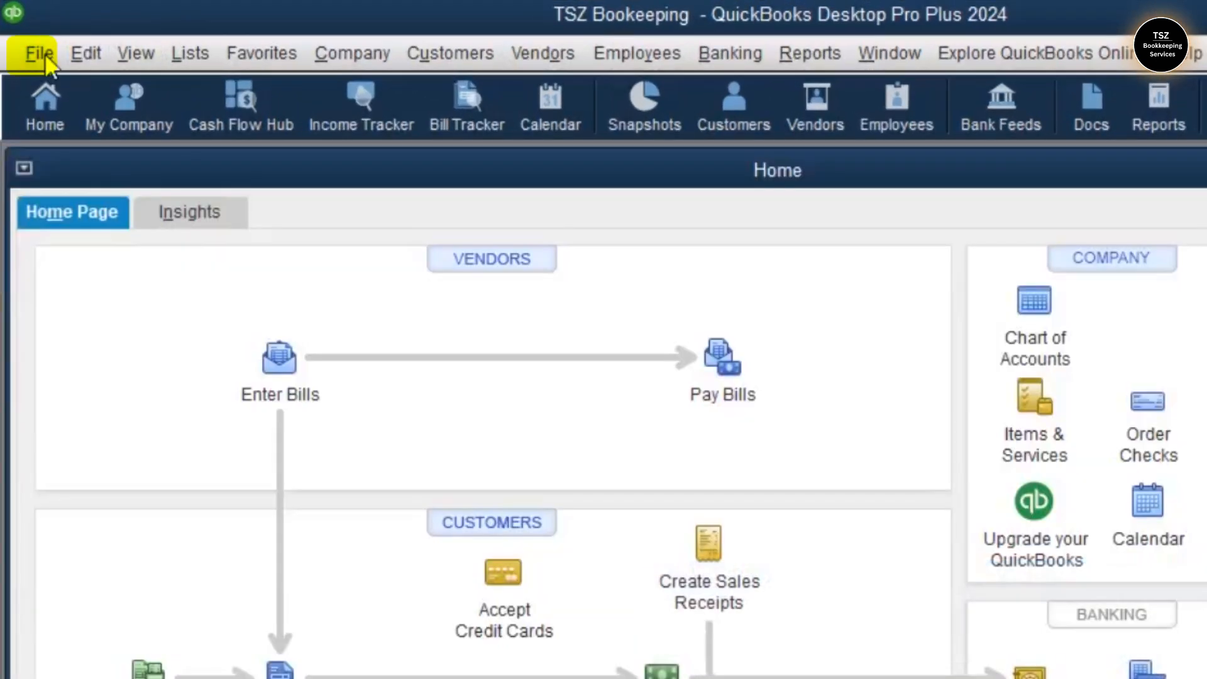
Run File > Utilities > Convert > From Quicken and open Quicken 2024 from the Quicken folder
{"action": "left_click", "coordinate": [39, 53]}
{"action": "mouse_move", "coordinate": [93, 303]}
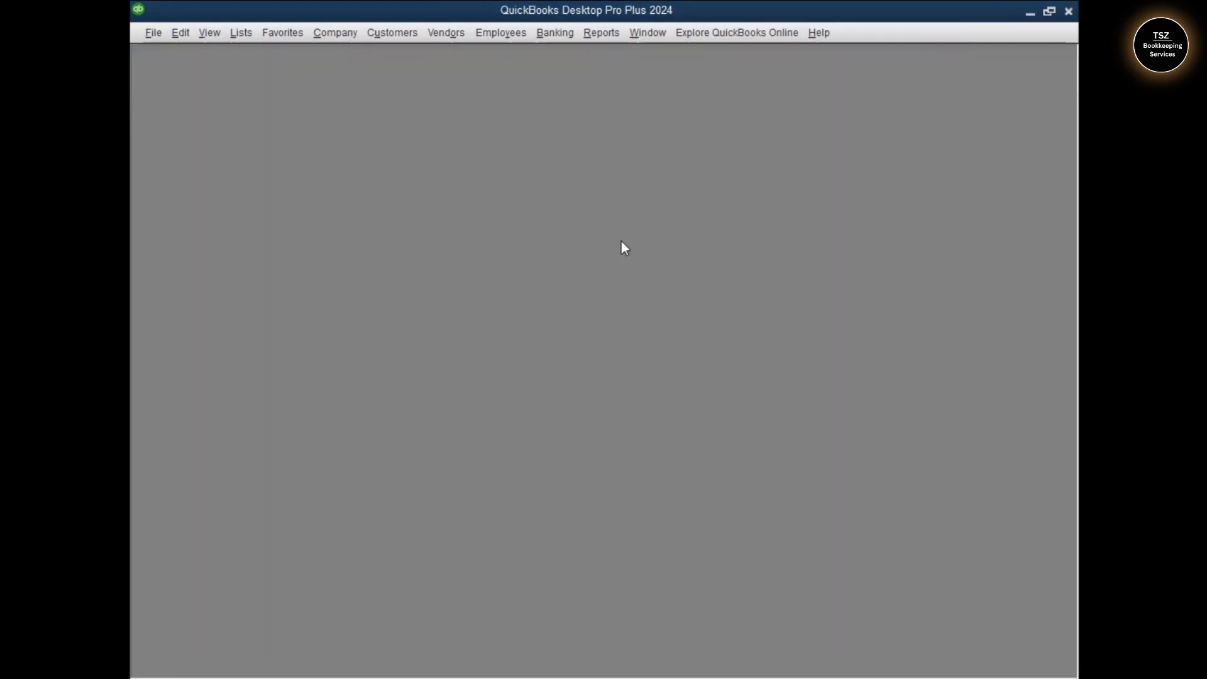
{"action": "left_click", "coordinate": [499, 358]}
{"action": "double_click", "coordinate": [370, 160]}
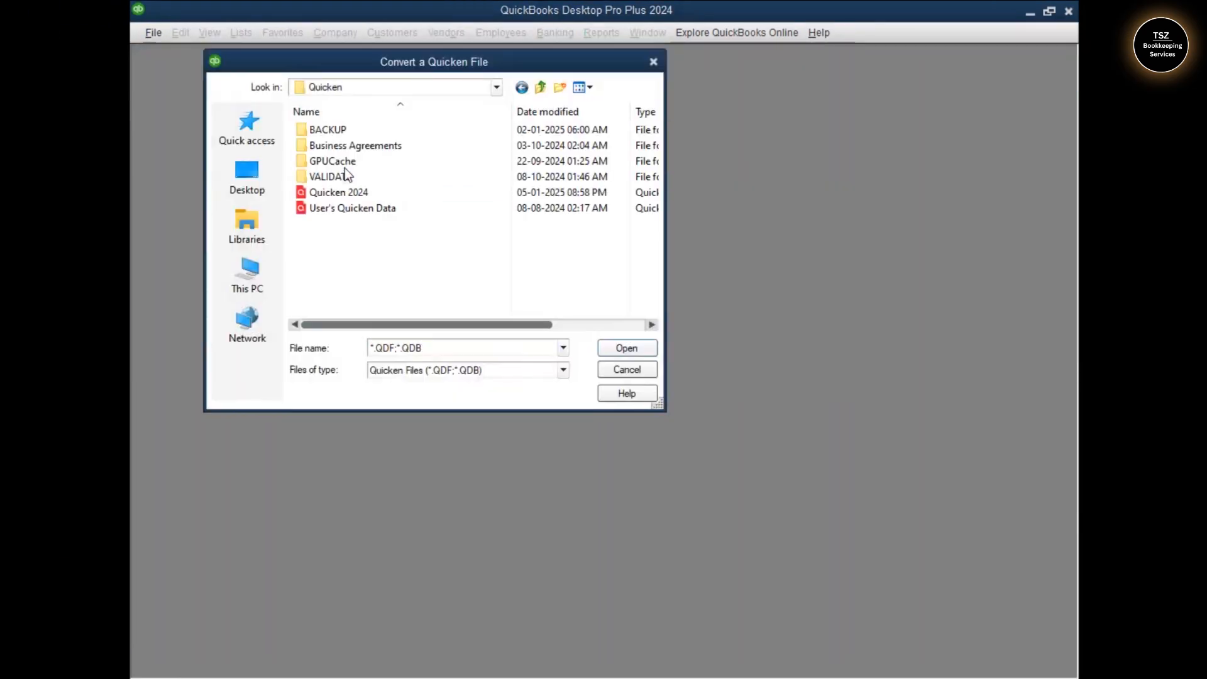
{"action": "left_click", "coordinate": [333, 193]}
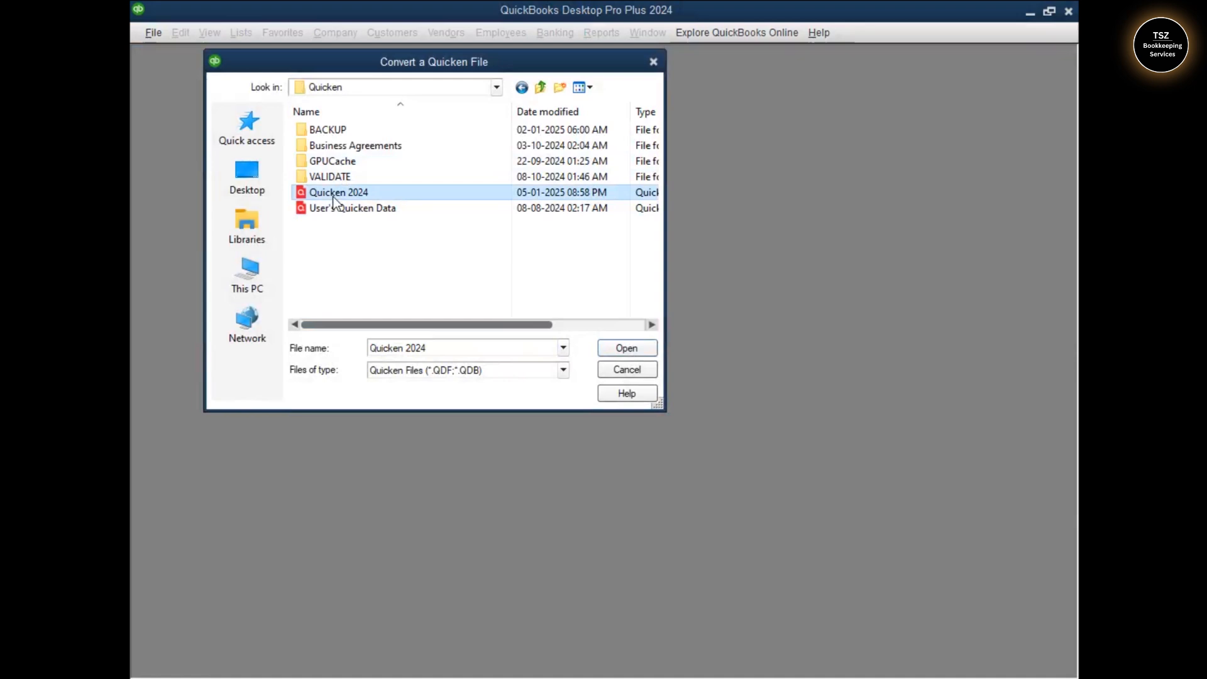
{"action": "left_click", "coordinate": [621, 349]}
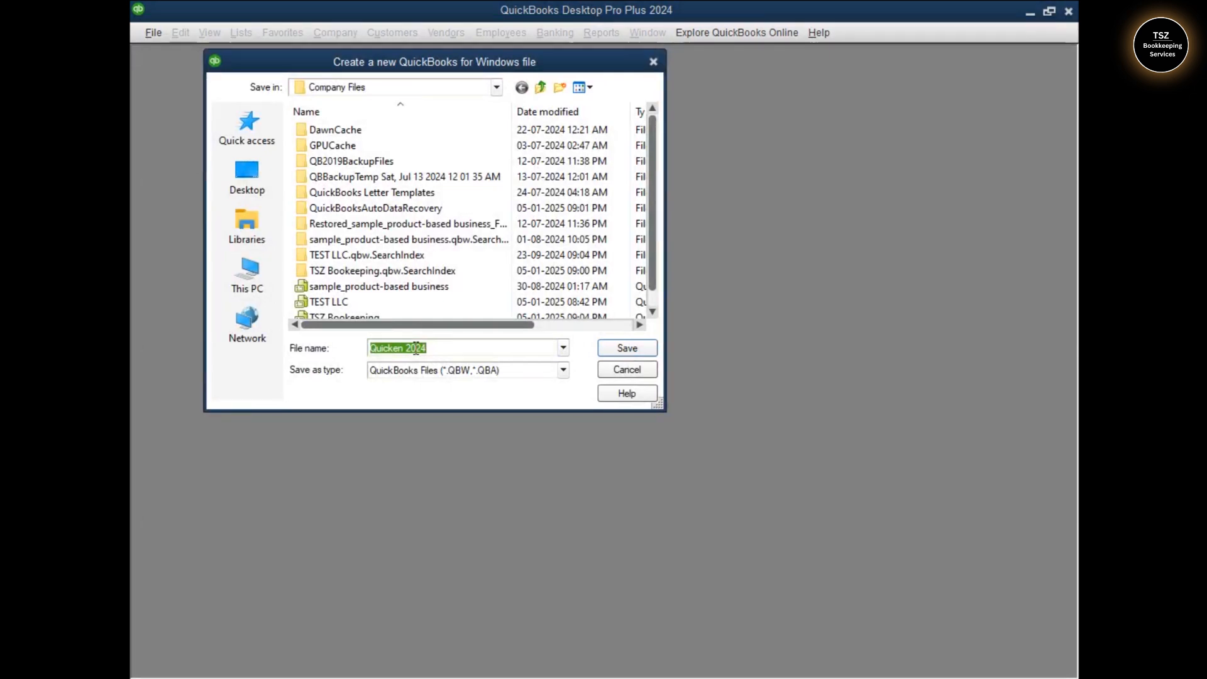
Name the new company file TSZ Bookkeeping and save it
{"action": "type", "text": "T"}
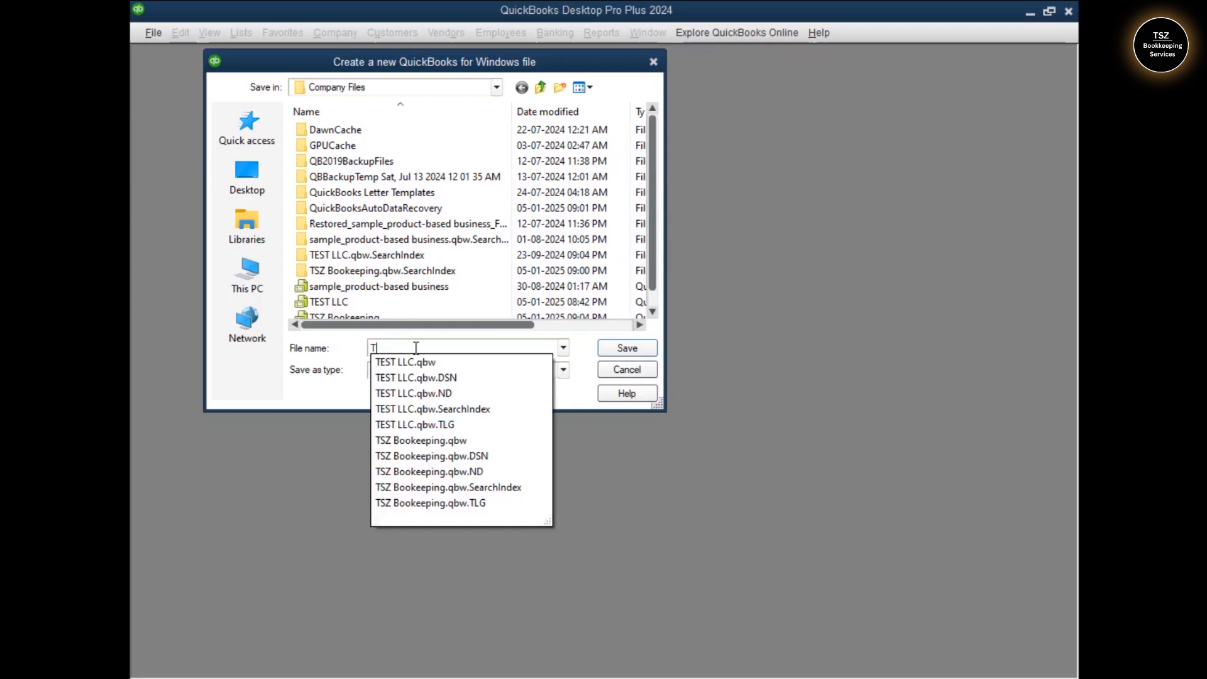
{"action": "type", "text": "sz"}
{"action": "key", "text": "BackSpace"}
{"action": "key", "text": "BackSpace"}
{"action": "type", "text": "SZ Bookkeeping"}
{"action": "left_click", "coordinate": [635, 345]}
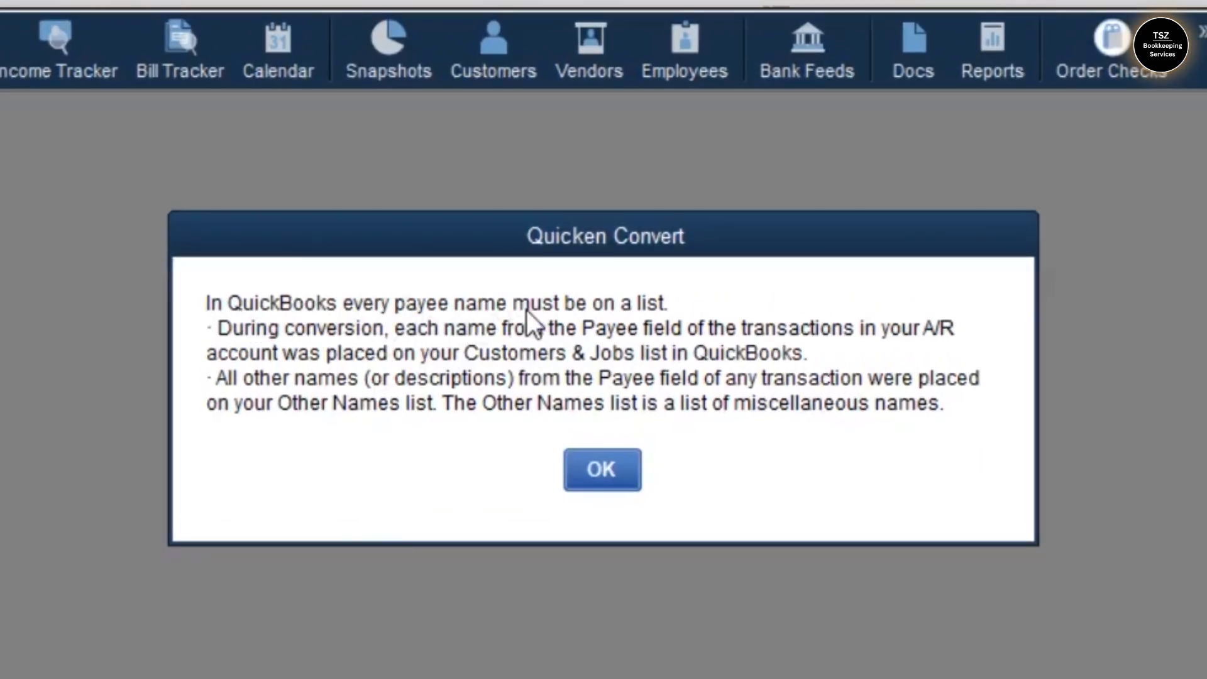
Acknowledge the payee notice, keep all payees as Other Names, and close the success message
{"action": "left_click", "coordinate": [598, 471]}
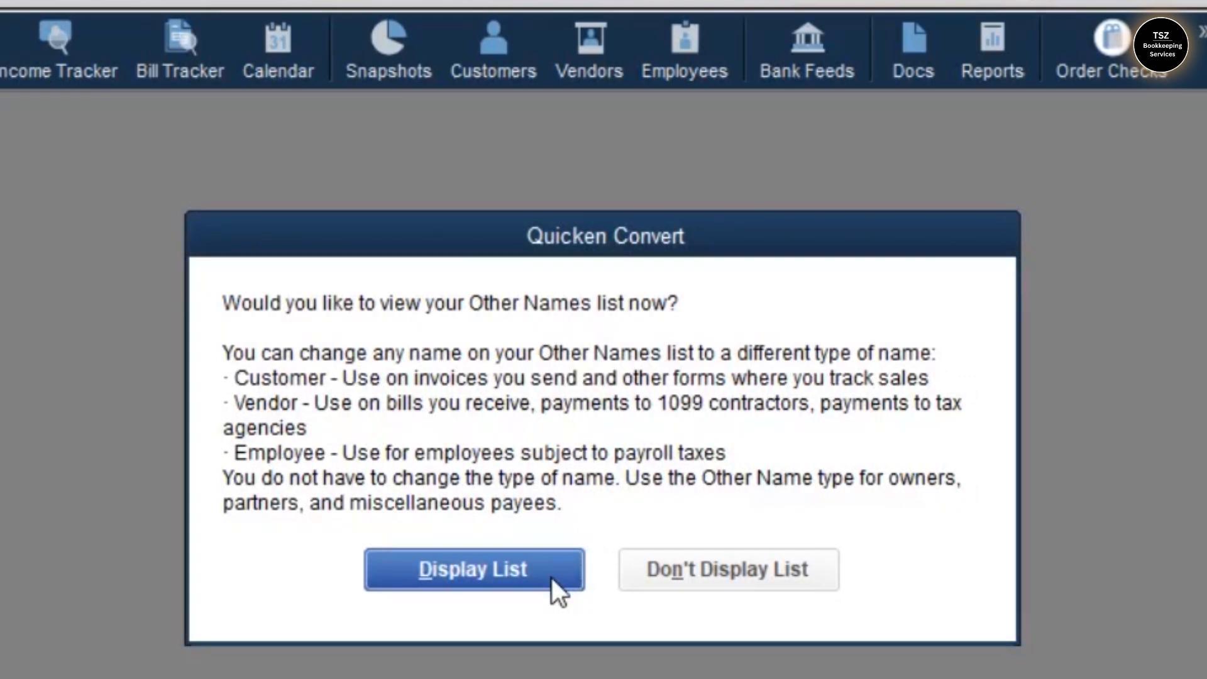
{"action": "left_click", "coordinate": [553, 579]}
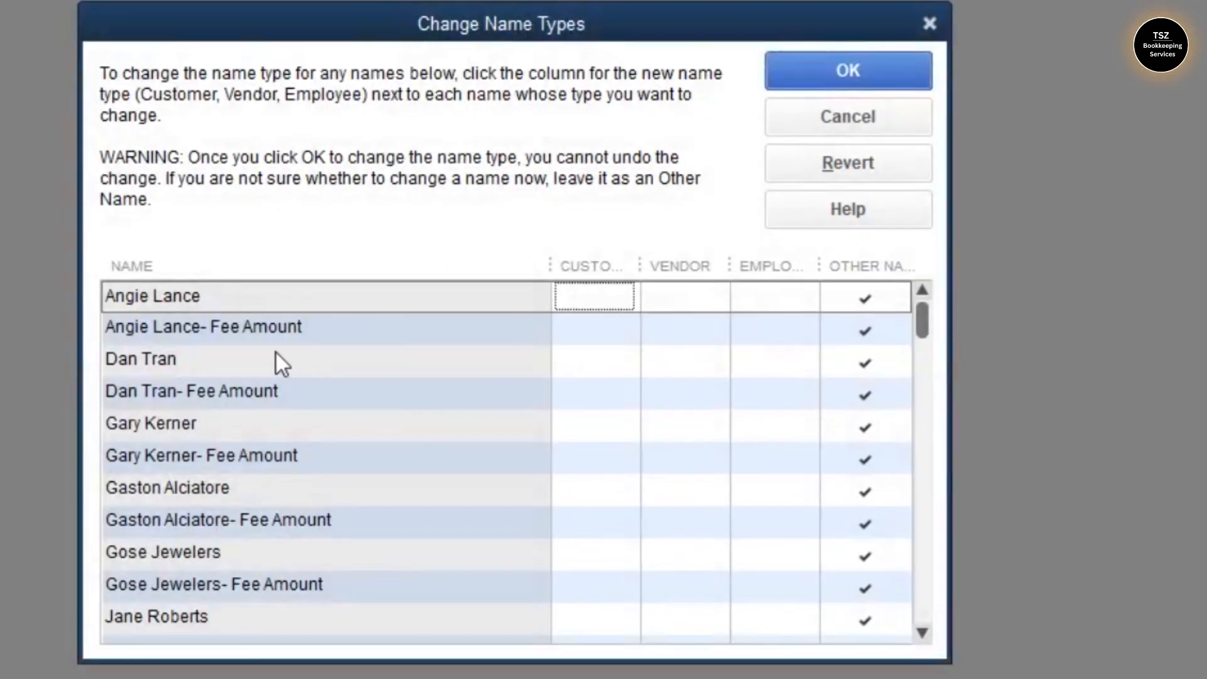
{"action": "left_click", "coordinate": [850, 71]}
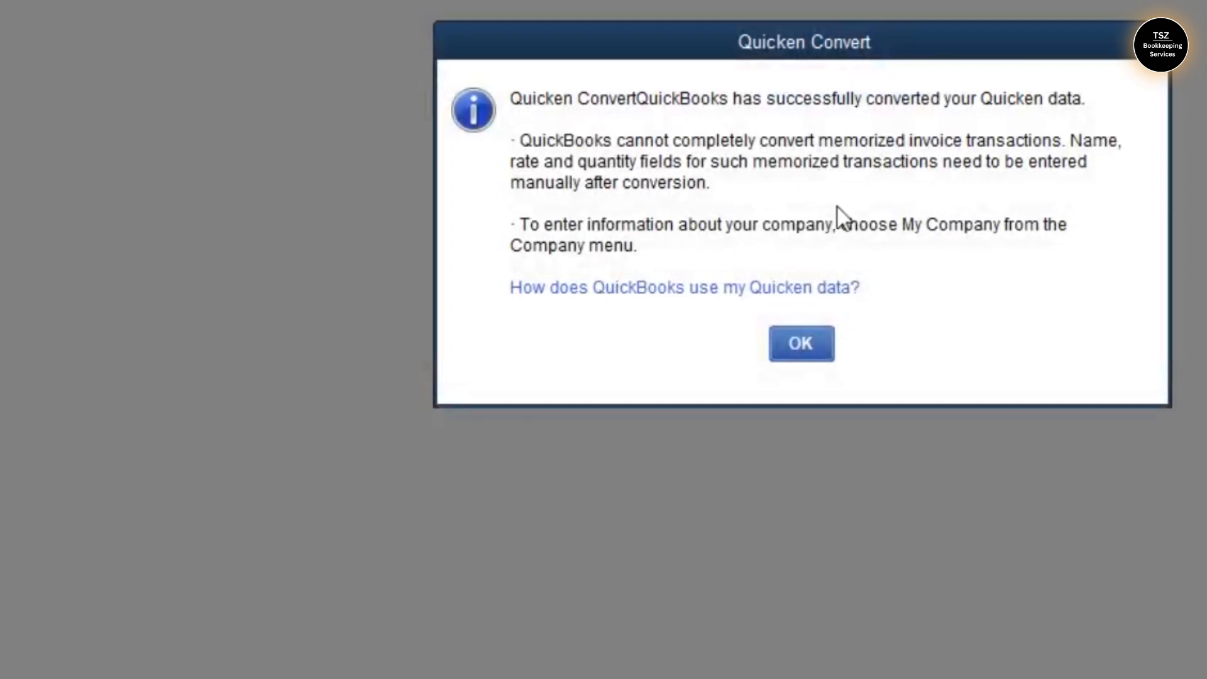
{"action": "left_click", "coordinate": [813, 355]}
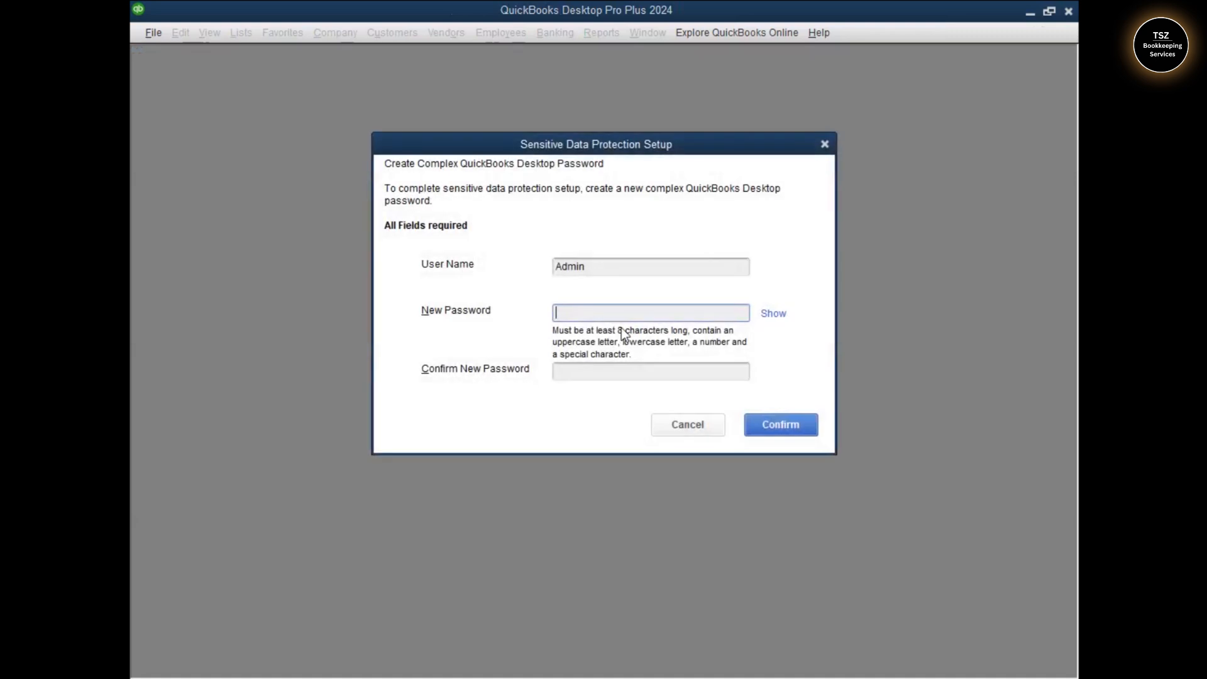
Enter and confirm a new complex Admin password, then dismiss the password-changed notice
{"action": "key", "text": "Caps_Lock"}
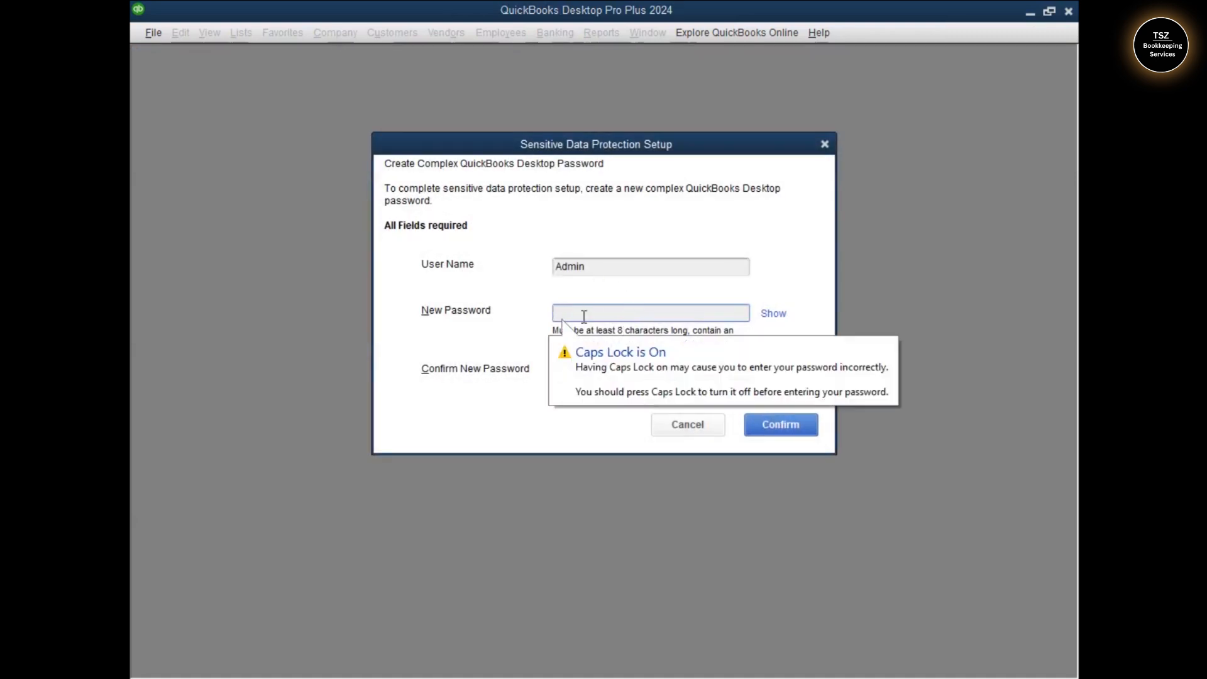
{"action": "type", "text": "•••••••••••"}
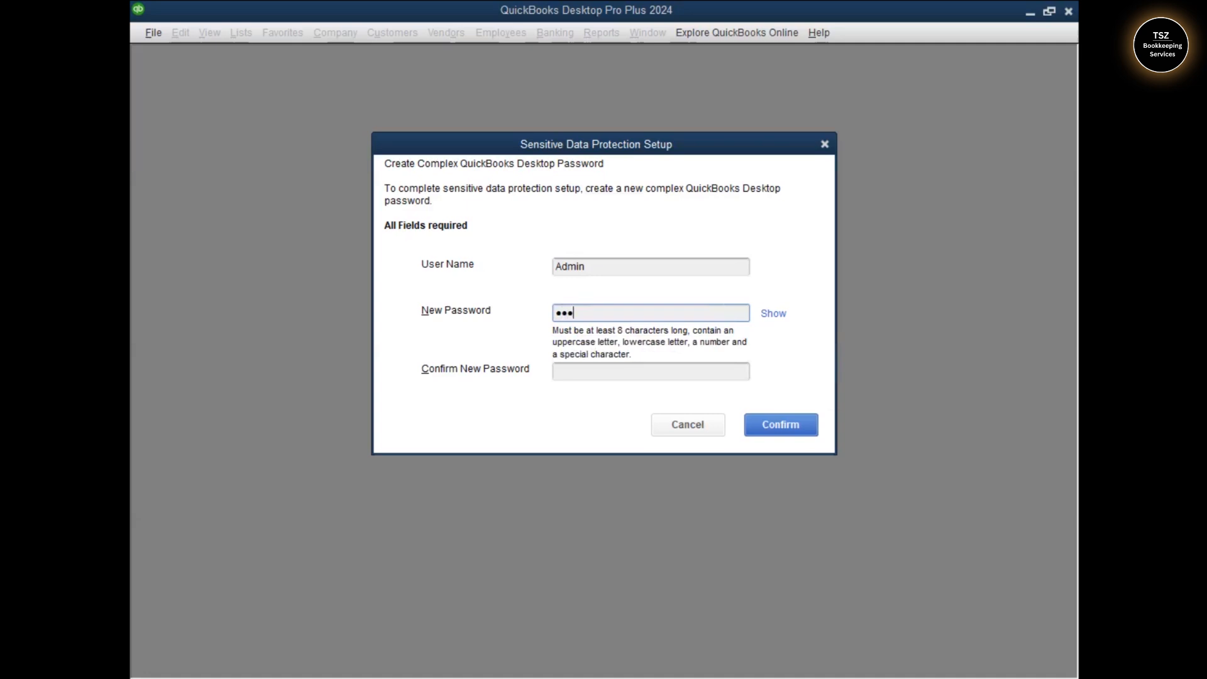
{"action": "key", "text": "Tab"}
{"action": "type", "text": "••••"}
{"action": "key", "text": "BackSpace"}
{"action": "key", "text": "BackSpace"}
{"action": "key", "text": "BackSpace"}
{"action": "key", "text": "BackSpace"}
{"action": "key", "text": "Caps_Lock"}
{"action": "type", "text": "•••••••••••"}
{"action": "left_click", "coordinate": [762, 417]}
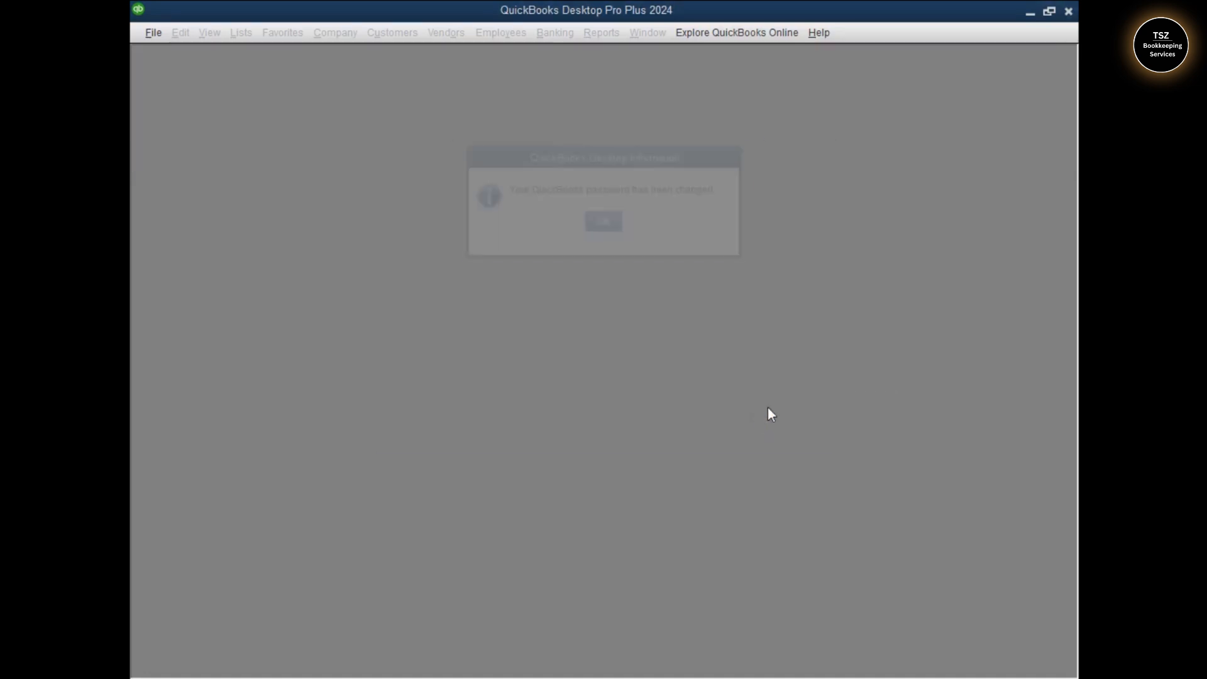
{"action": "left_click", "coordinate": [600, 222]}
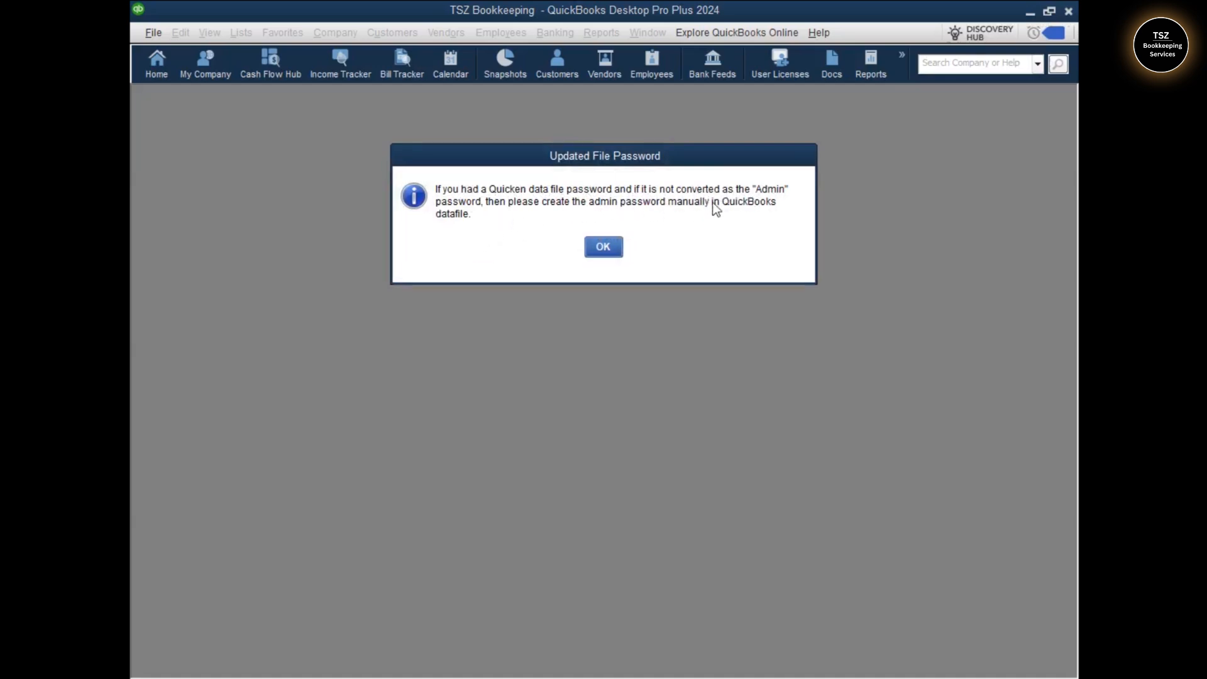
Dismiss the password and analytics notices, choose signing in on the admin's behalf, and close the ad
{"action": "left_click", "coordinate": [602, 246]}
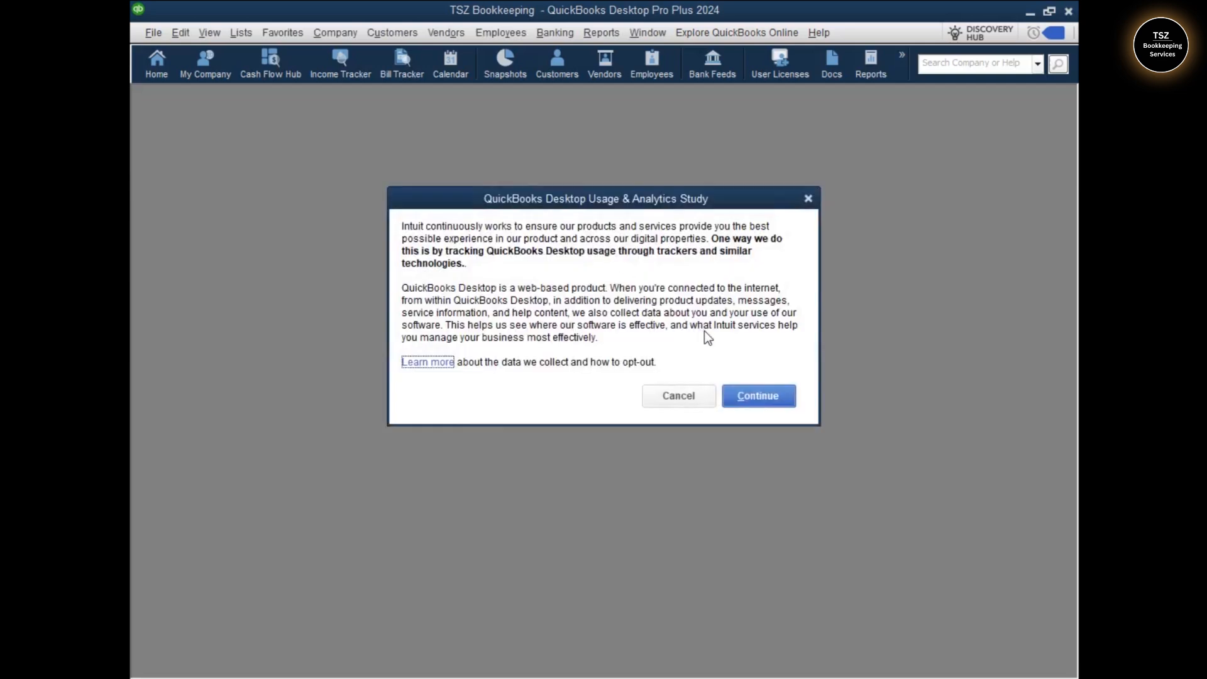
{"action": "left_click", "coordinate": [748, 403]}
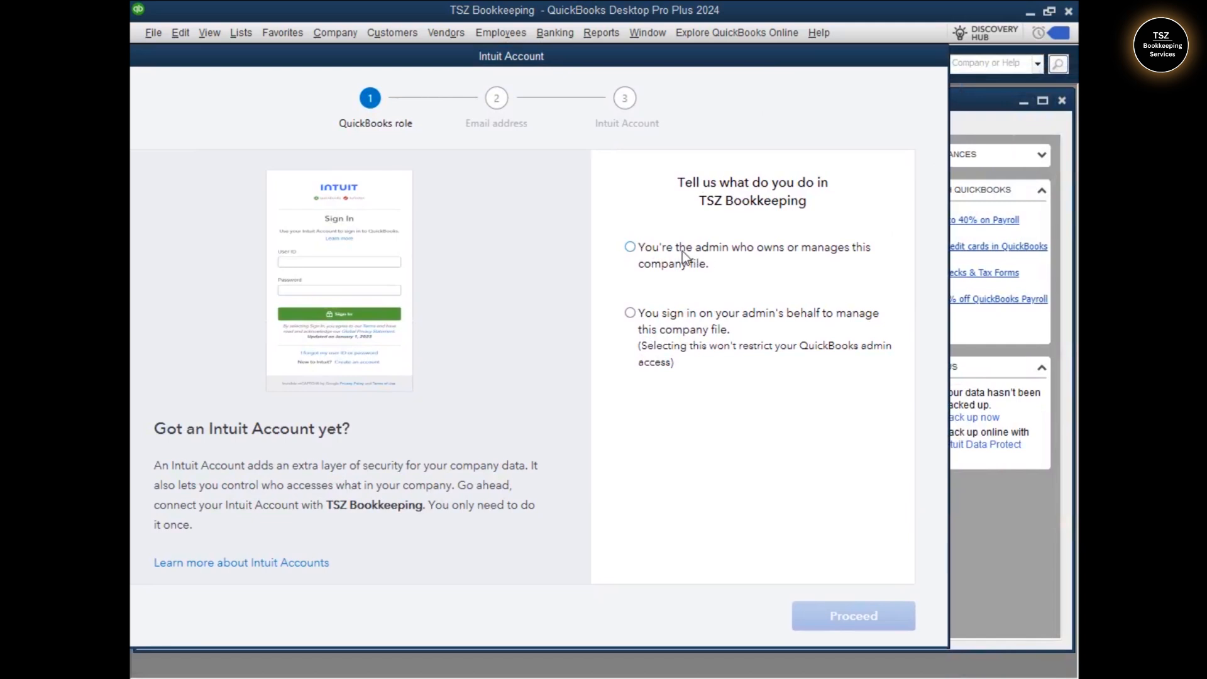
{"action": "left_click", "coordinate": [631, 314]}
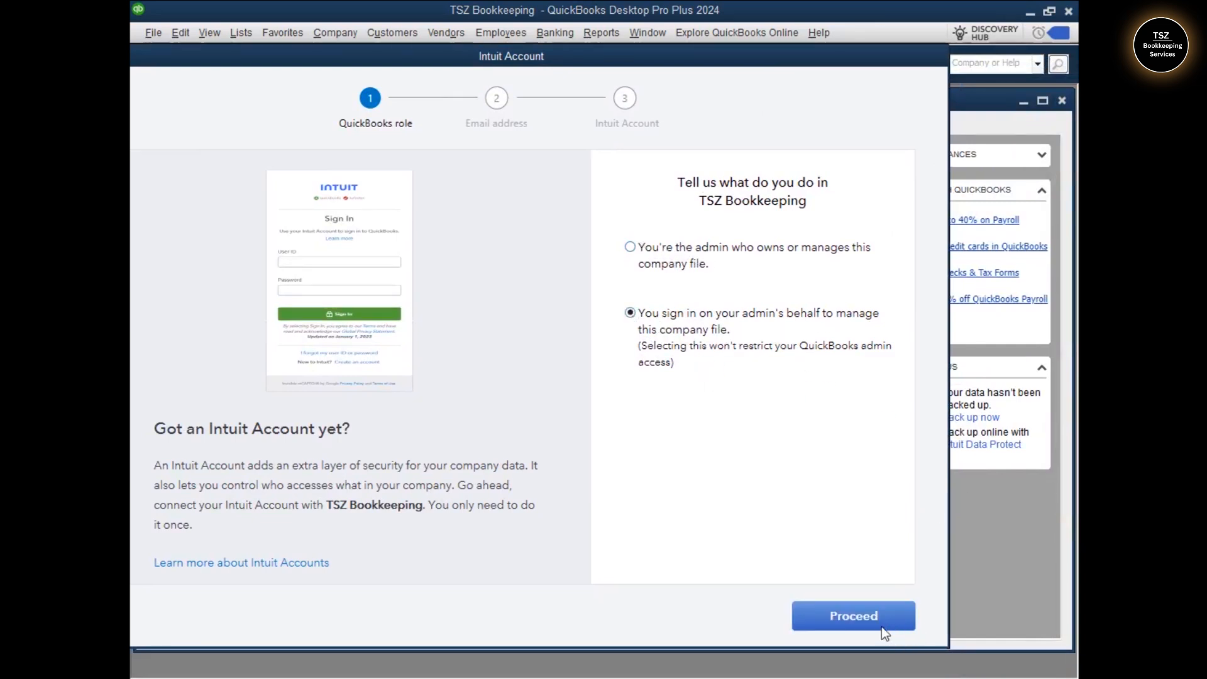
{"action": "left_click", "coordinate": [853, 616]}
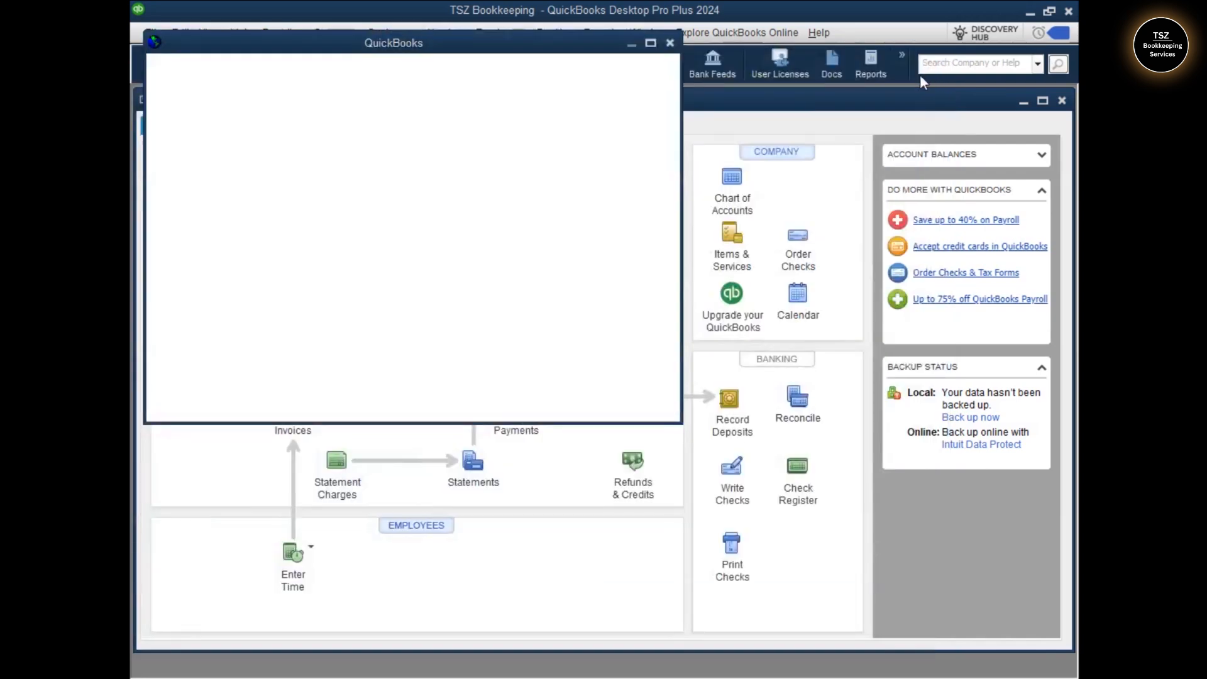
{"action": "left_click", "coordinate": [670, 43]}
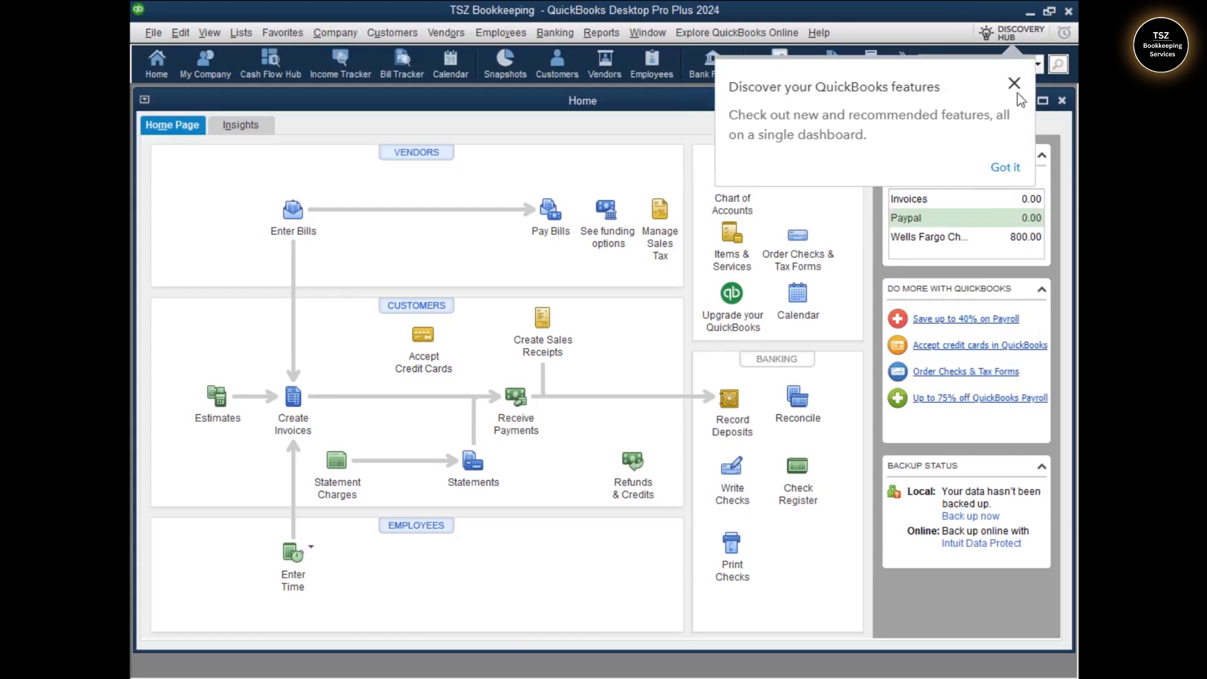
Close the Discover your QuickBooks features popup
{"action": "left_click", "coordinate": [1014, 83]}
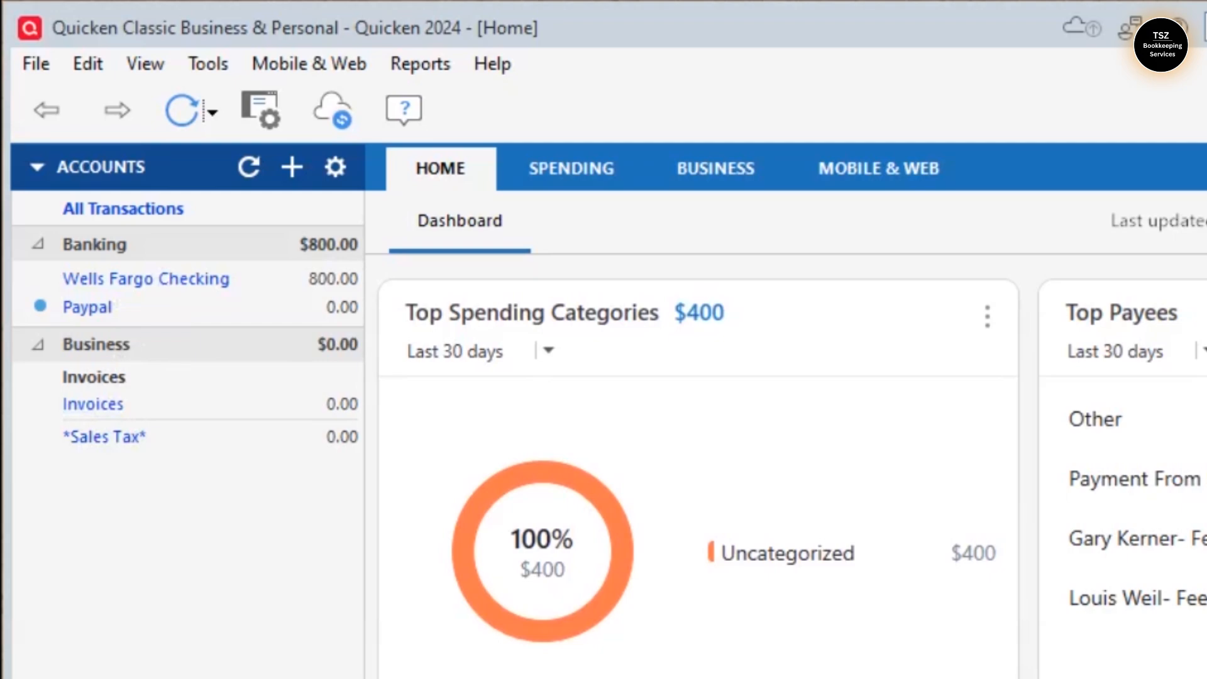
Check the Invoices, Paypal and Wells Fargo Checking balances on QuickBooks Home
{"action": "mouse_move", "coordinate": [468, 675]}
{"action": "left_click", "coordinate": [468, 619]}
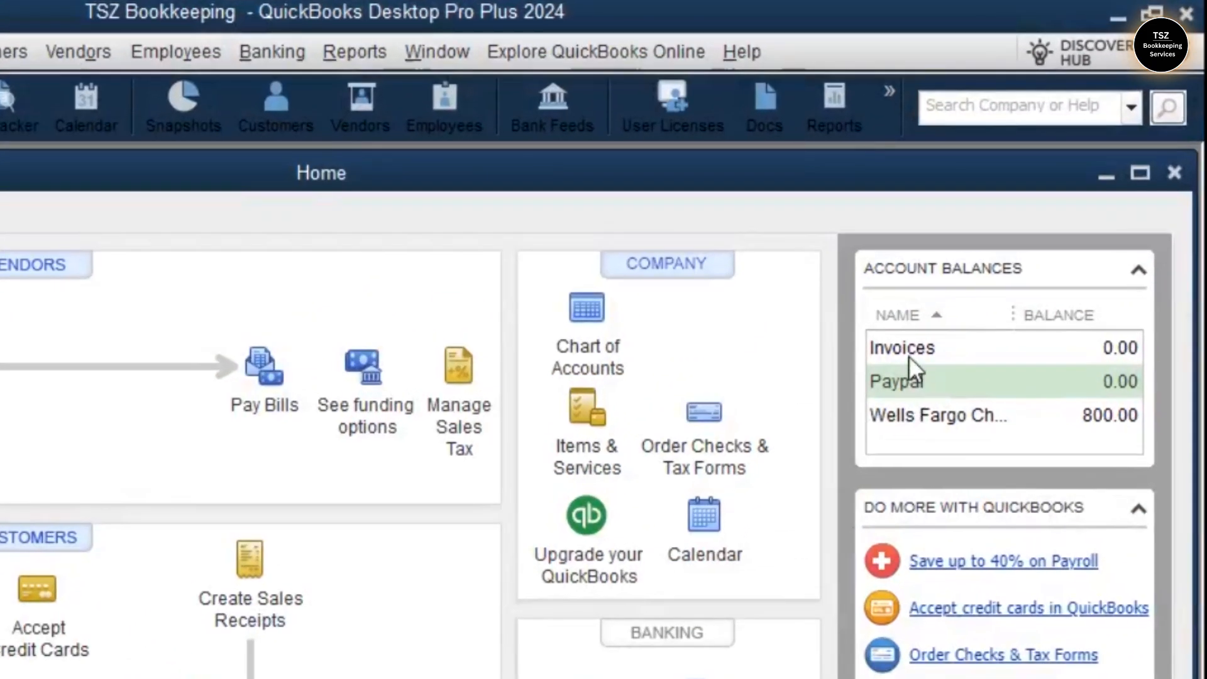
{"action": "left_click", "coordinate": [908, 356]}
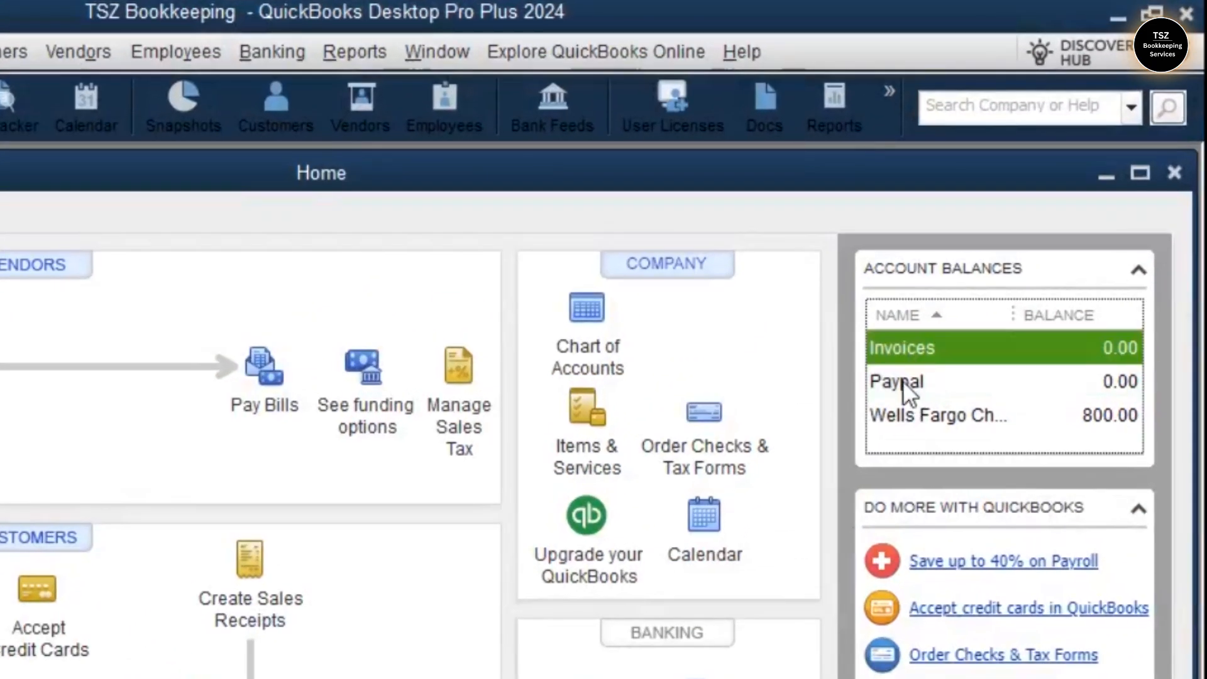
{"action": "left_click", "coordinate": [902, 380]}
{"action": "left_click", "coordinate": [921, 424]}
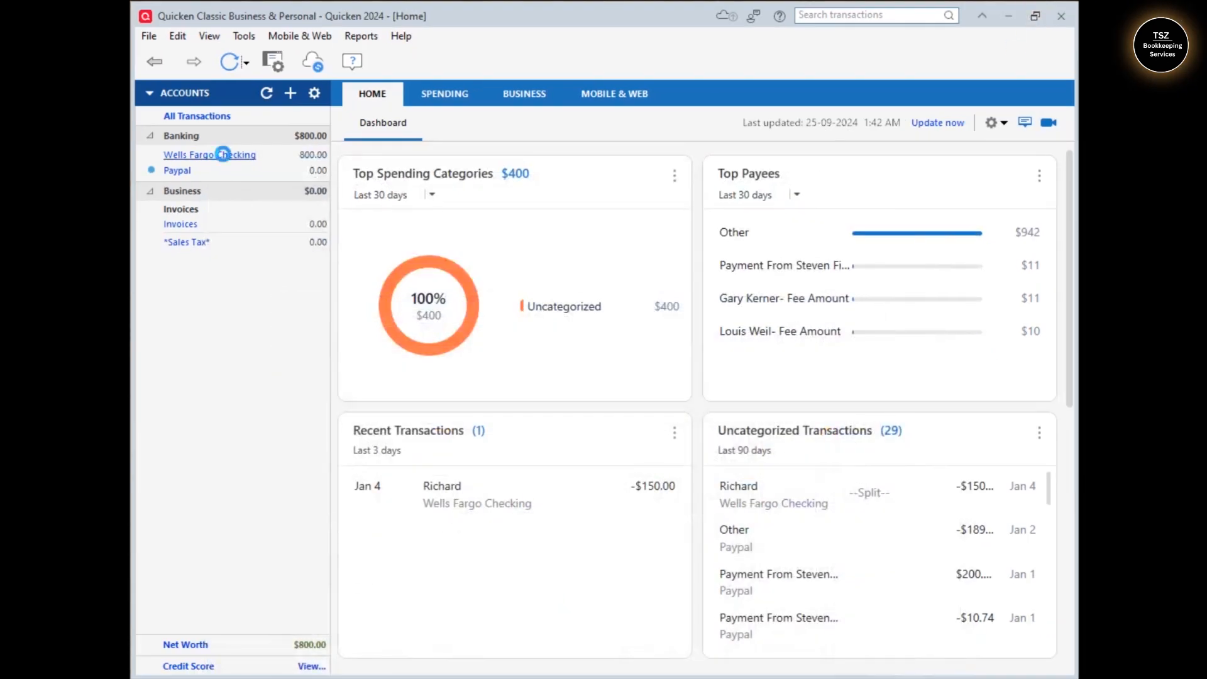
Compare Quicken's Wells Fargo Checking 800.00 ending balance, then open the account's register in QuickBooks
{"action": "left_click", "coordinate": [225, 157]}
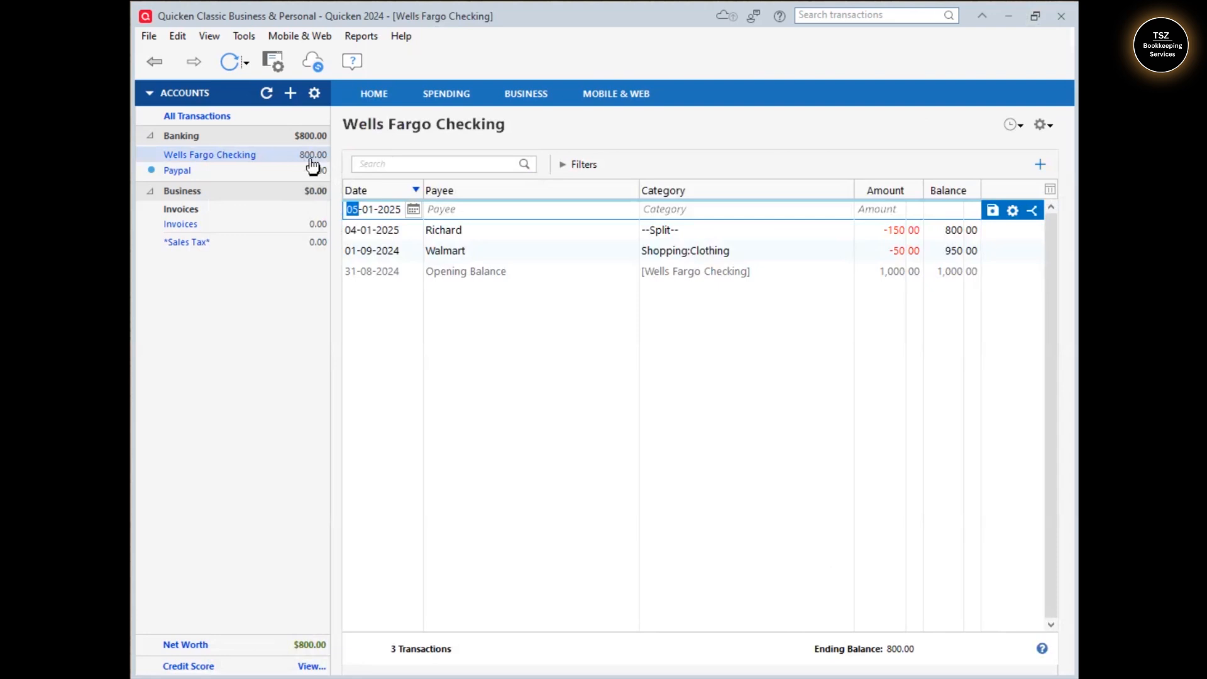
{"action": "left_click", "coordinate": [503, 677]}
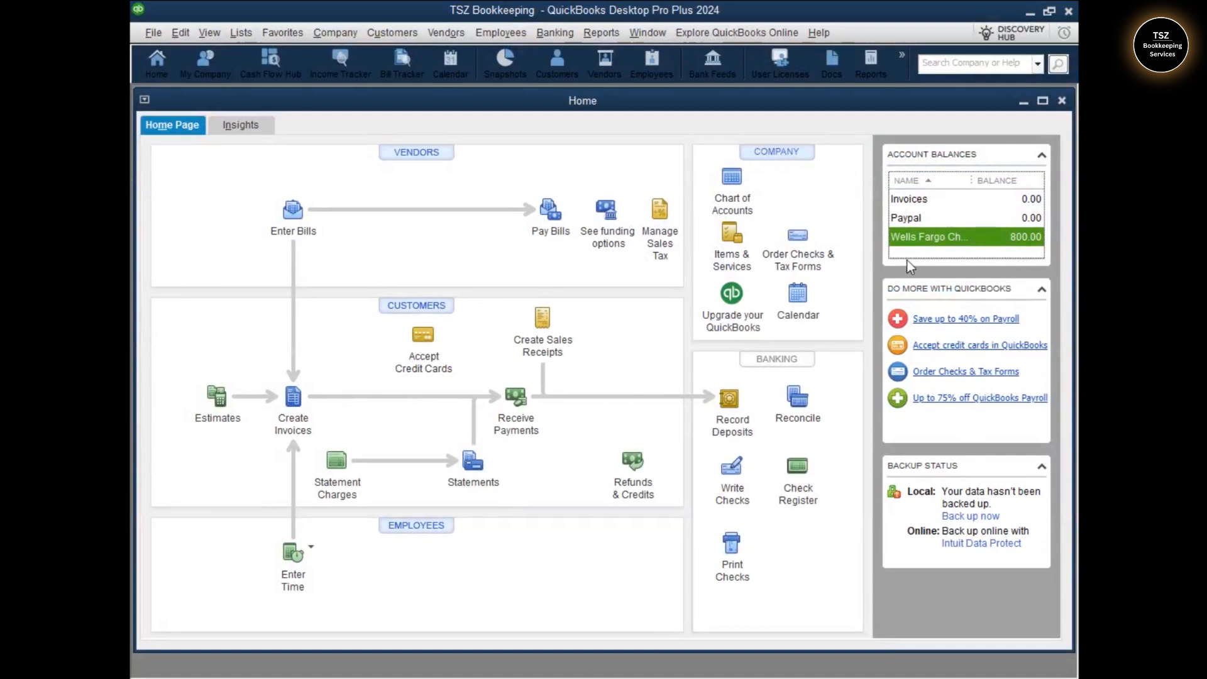
{"action": "double_click", "coordinate": [921, 237]}
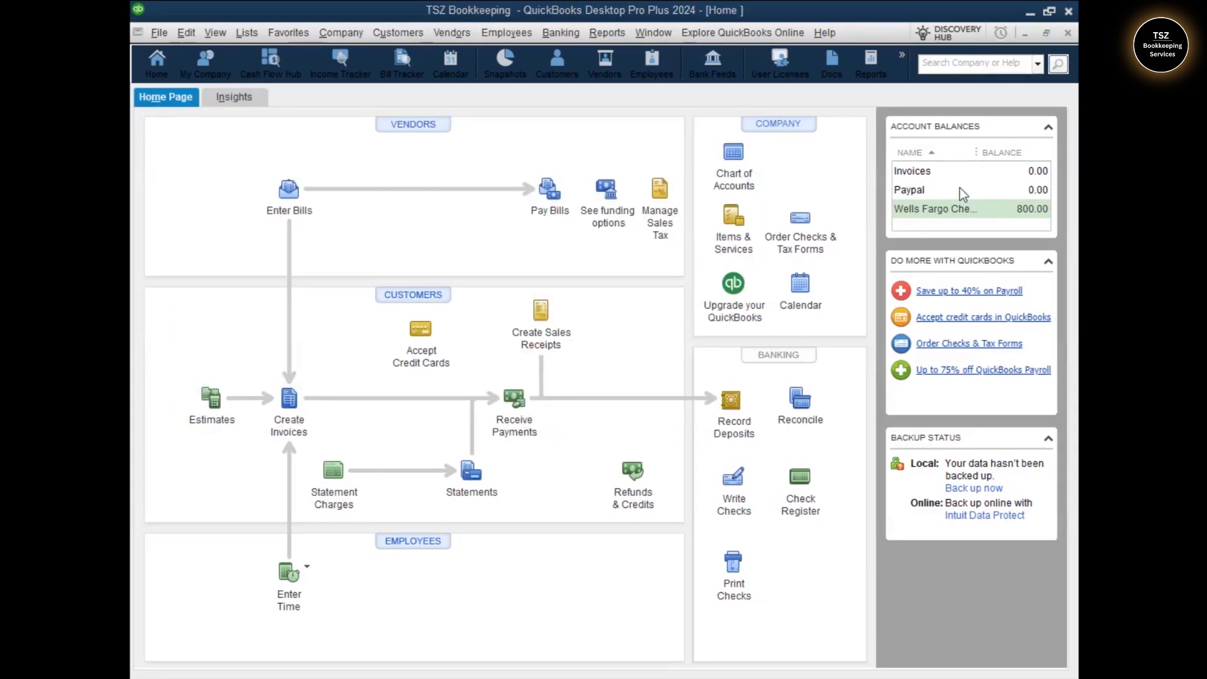
Review the Wells Fargo Checking register at 800.00, then start bank feed setup, accepting every prompt
{"action": "double_click", "coordinate": [925, 209]}
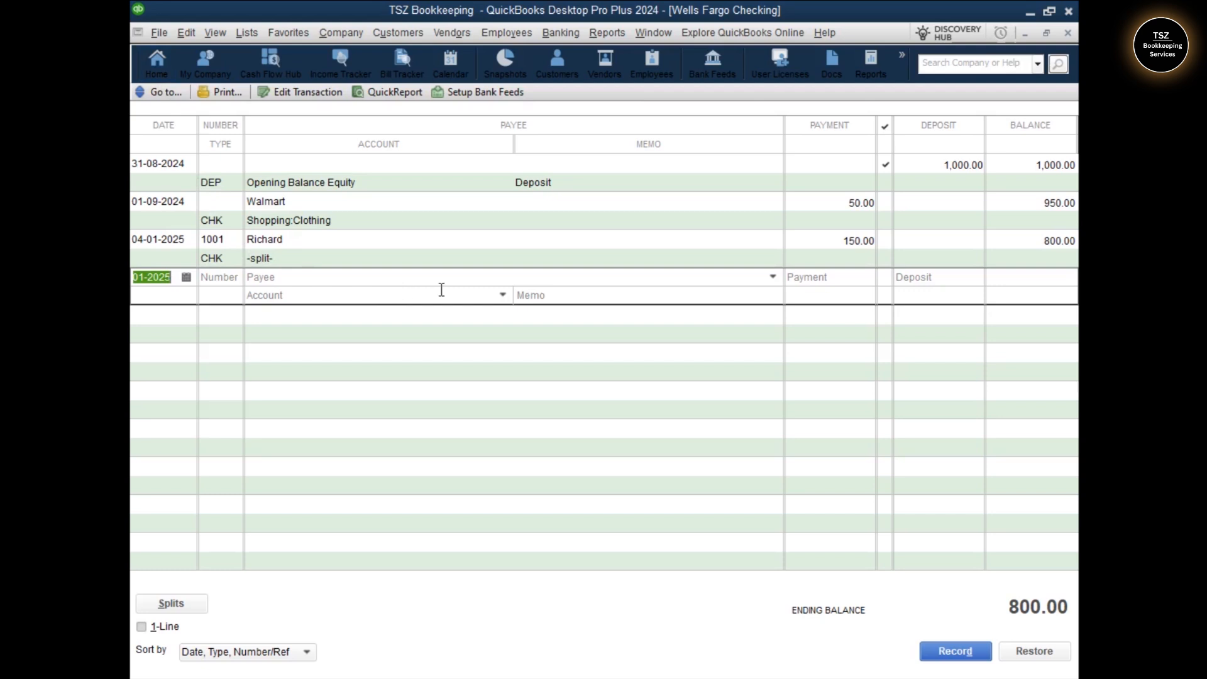
{"action": "left_click", "coordinate": [483, 91]}
{"action": "left_click", "coordinate": [587, 264]}
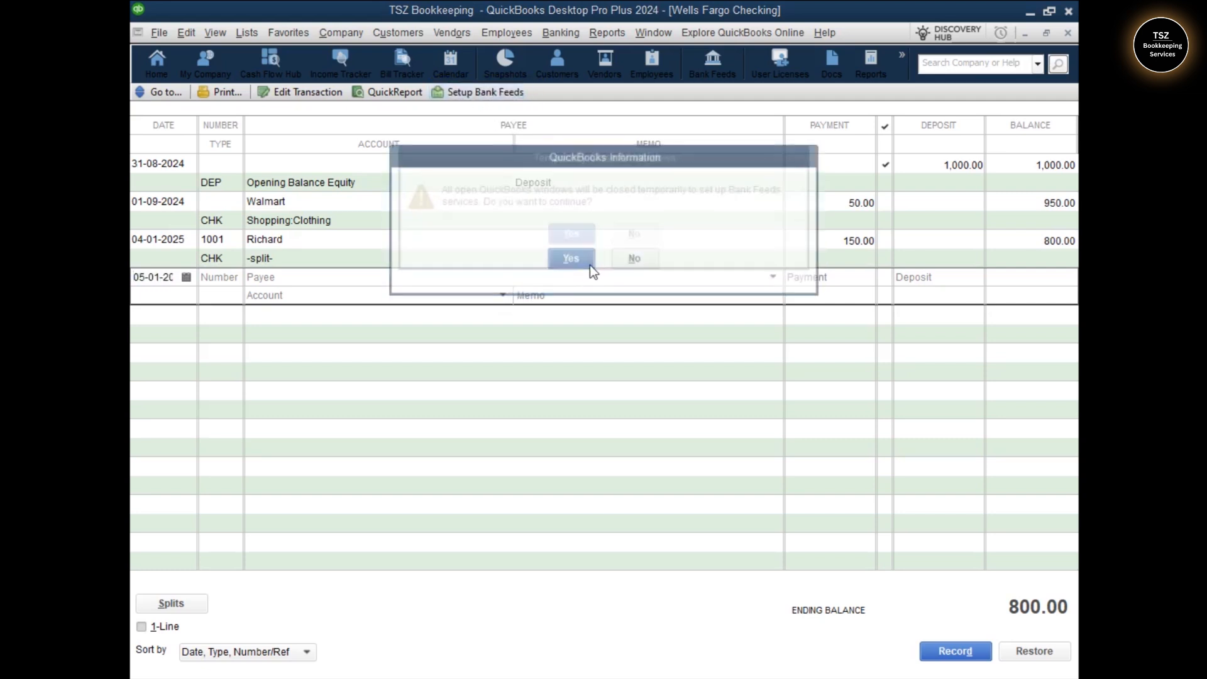
{"action": "left_click", "coordinate": [587, 243]}
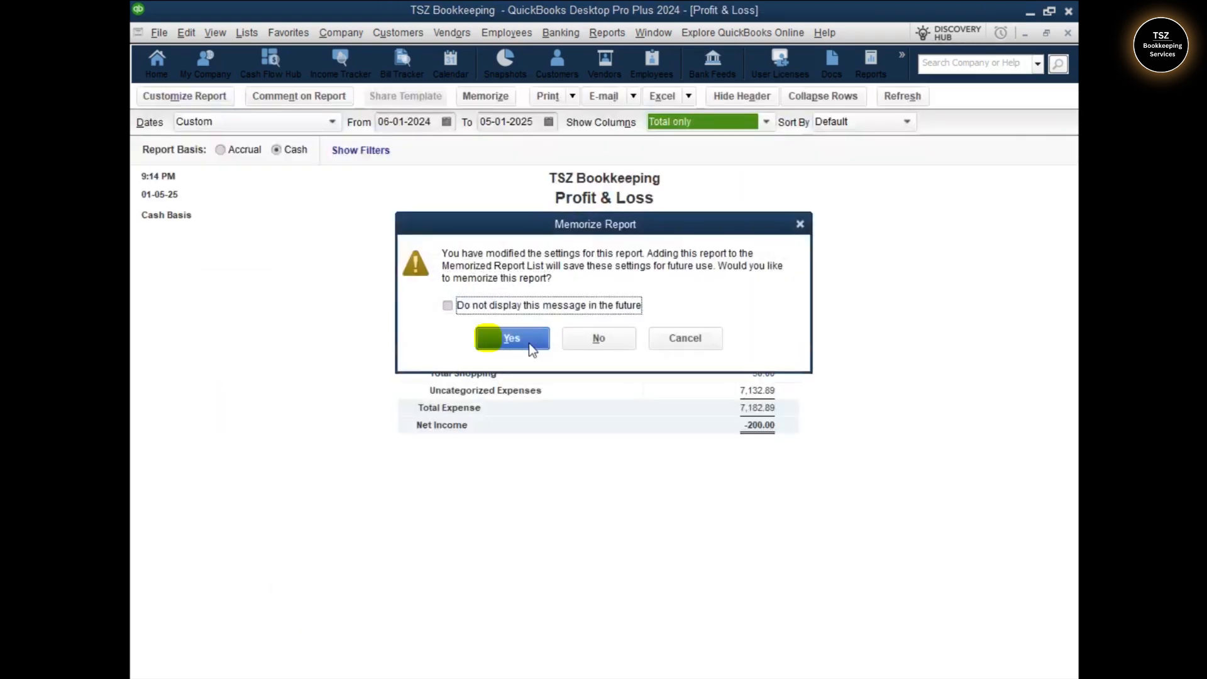
{"action": "left_click", "coordinate": [505, 337]}
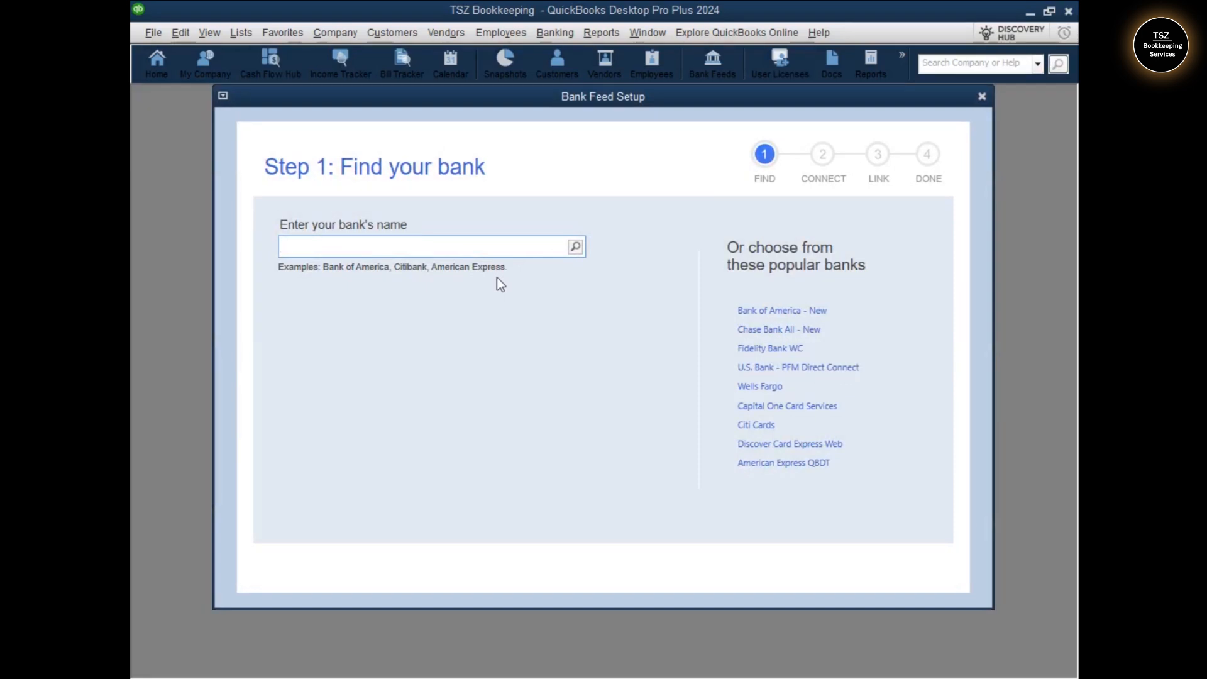
Cancel bank feed setup, close the register, return Home, and select the website address on the desktop card
{"action": "left_click", "coordinate": [988, 97]}
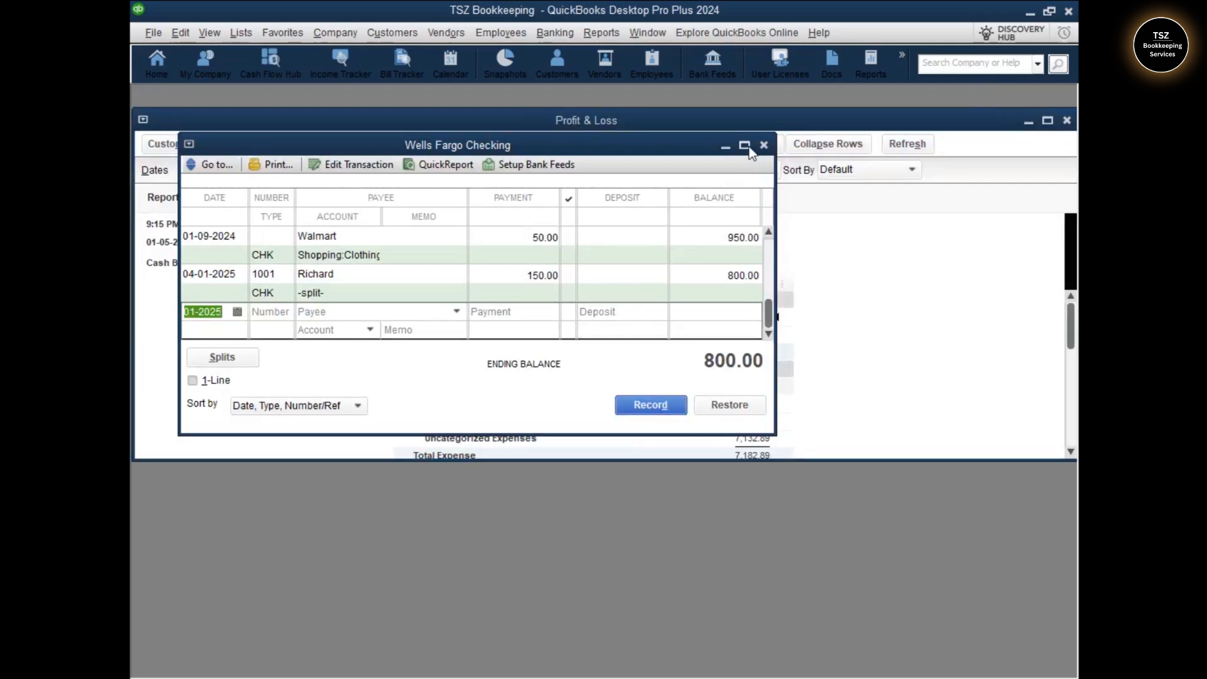
{"action": "left_click", "coordinate": [763, 146]}
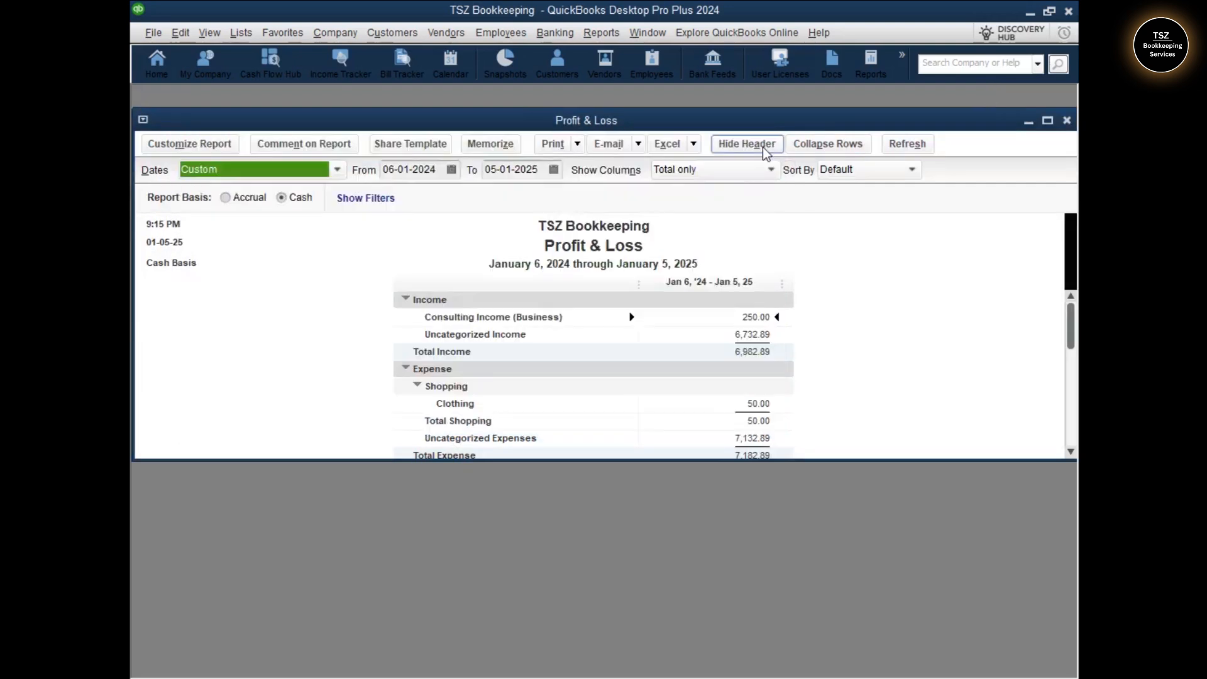
{"action": "left_click", "coordinate": [165, 59]}
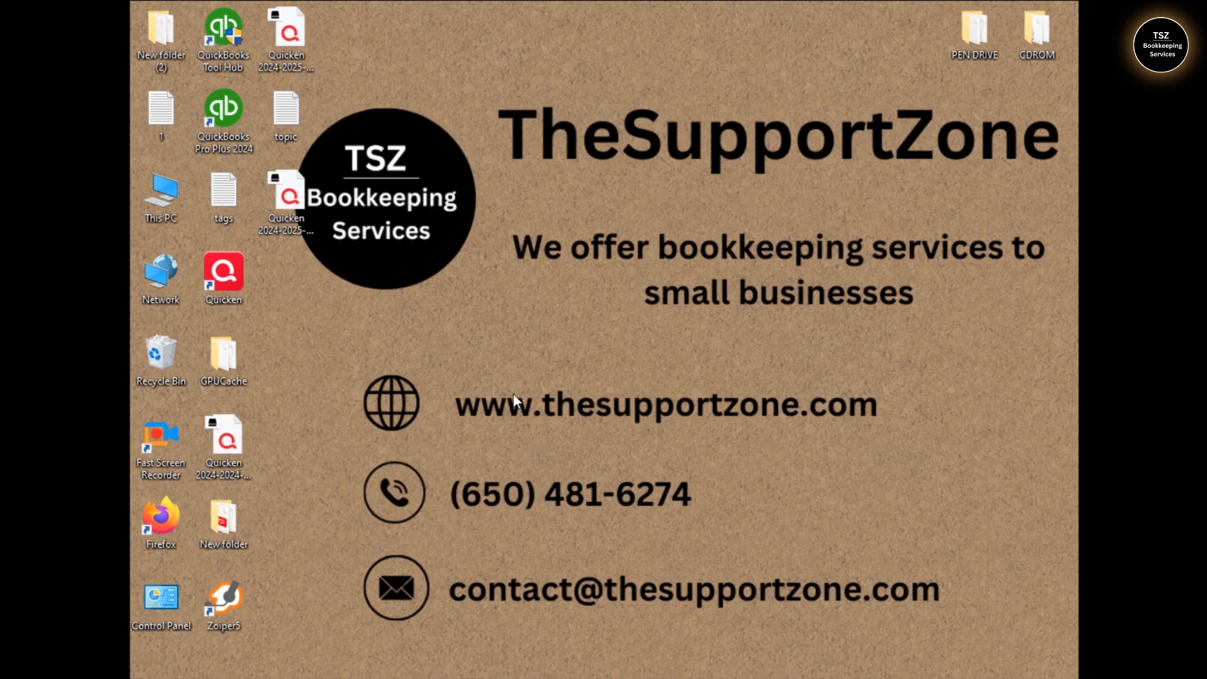
{"action": "left_click_drag", "start_coordinate": [447, 376], "coordinate": [925, 443]}
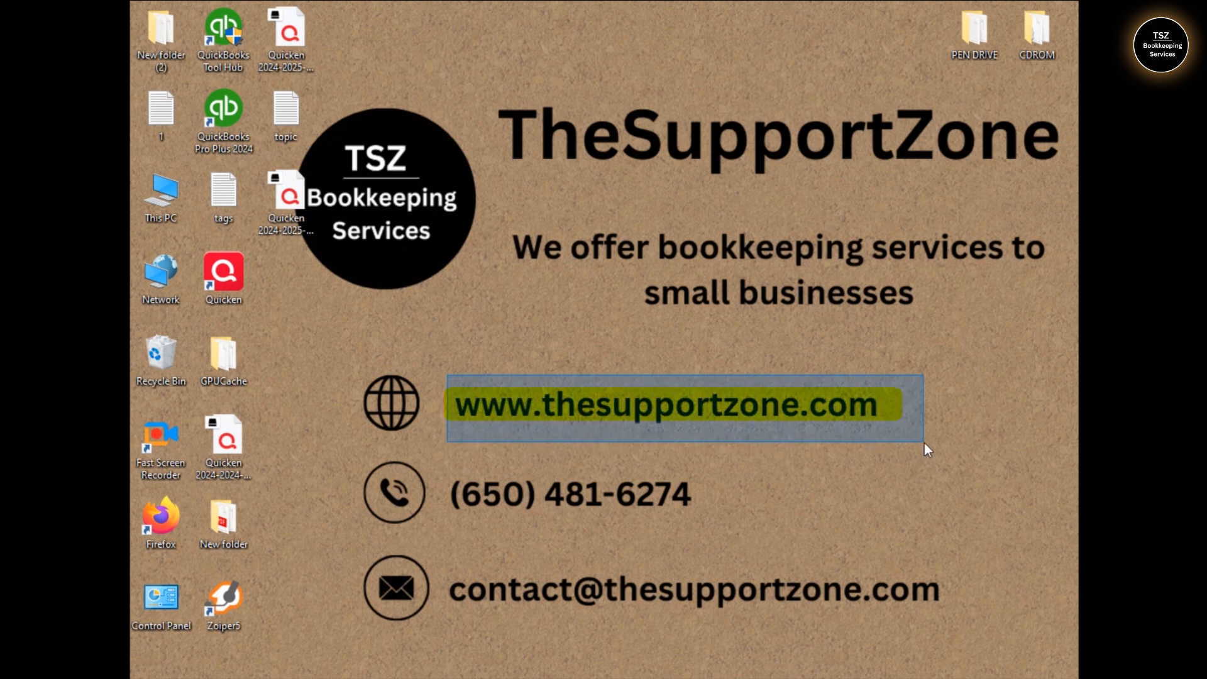